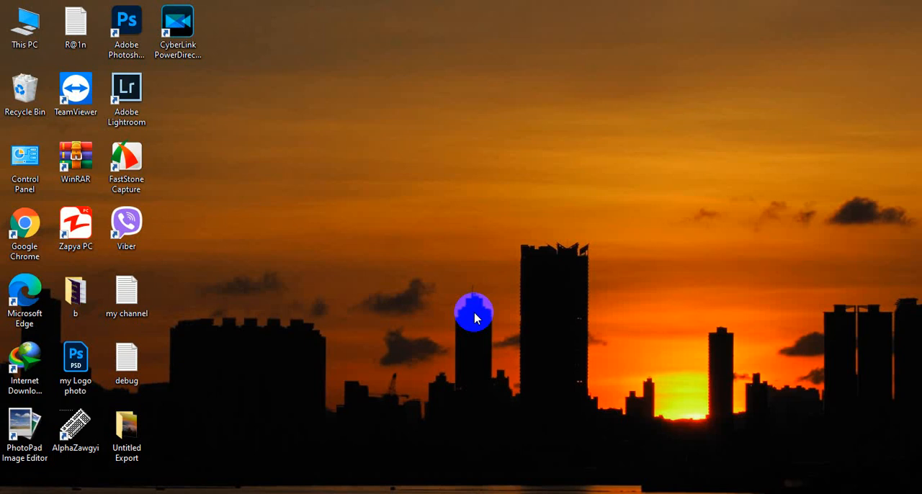
# Launch Photoshop and open the recent image viber_image_2021-08-24_20-39-27-776.jpg, which has black Burmese text on white
pyautogui.click(128, 47)
pyautogui.doubleClick(129, 47)
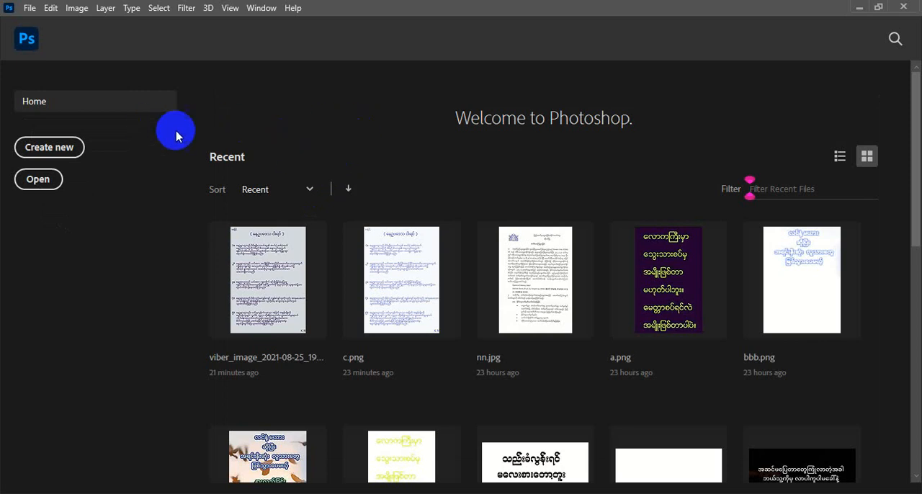
pyautogui.scroll(-3, 436, 180)
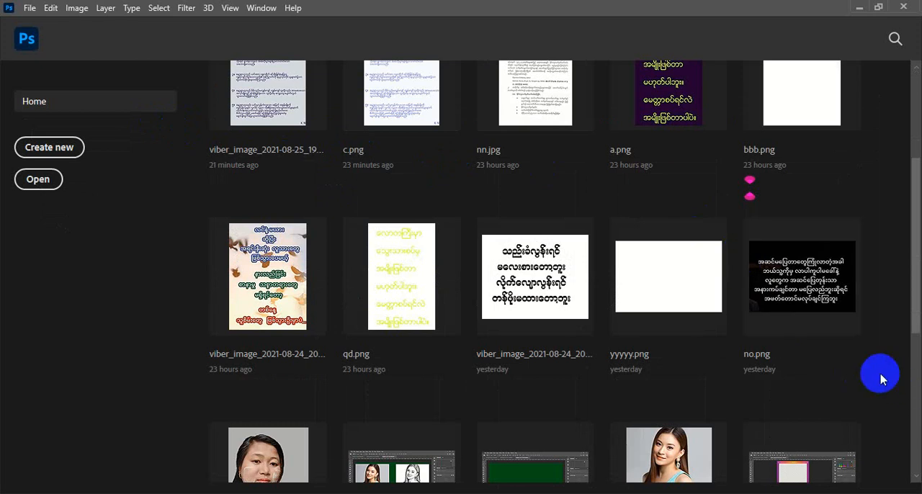
pyautogui.scroll(-3, 882, 380)
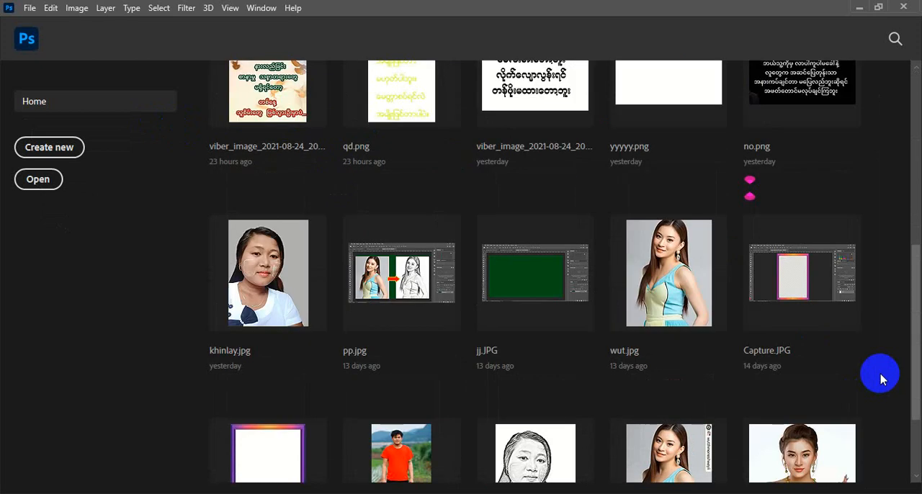
pyautogui.scroll(5, 882, 379)
pyautogui.scroll(-1, 883, 380)
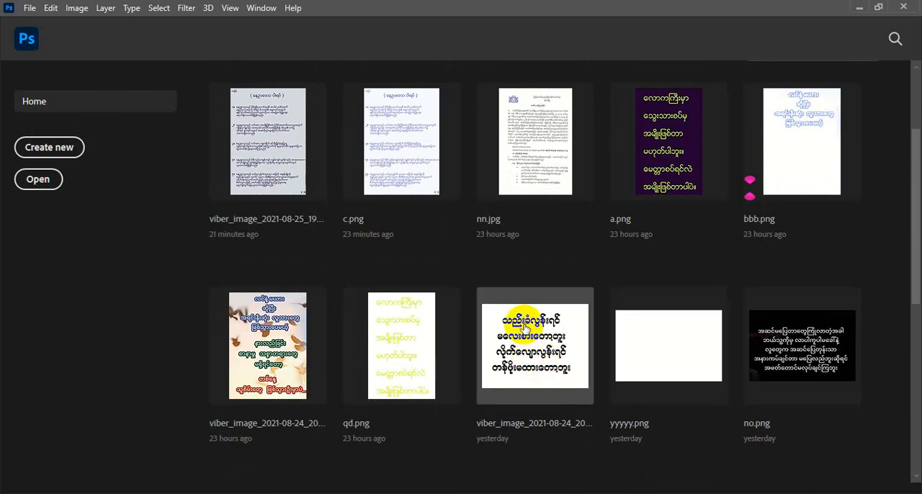
pyautogui.click(520, 349)
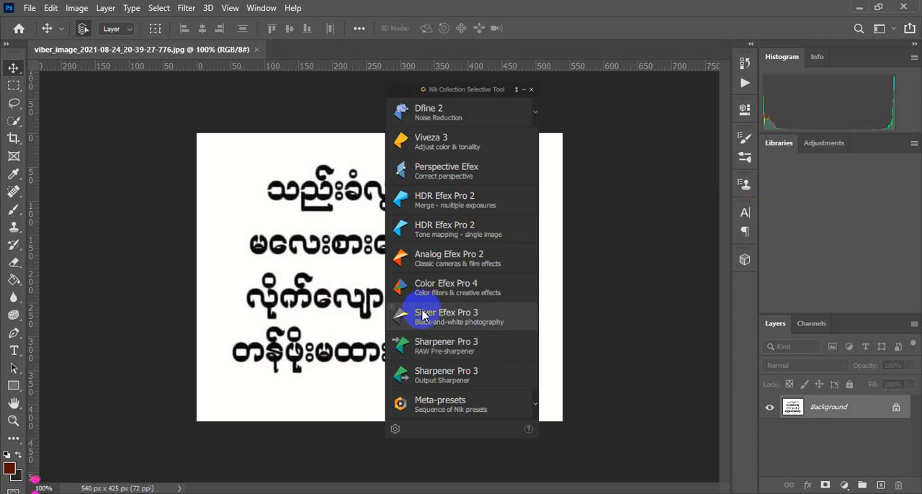
# Close the Nik Collection Selective Tool palette and unlock the Background layer
pyautogui.click(512, 110)
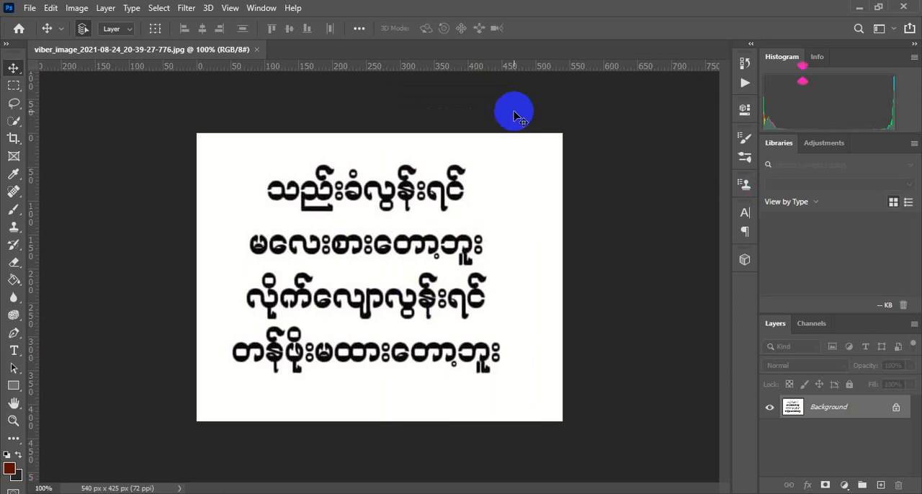
pyautogui.scroll(2, 514, 116)
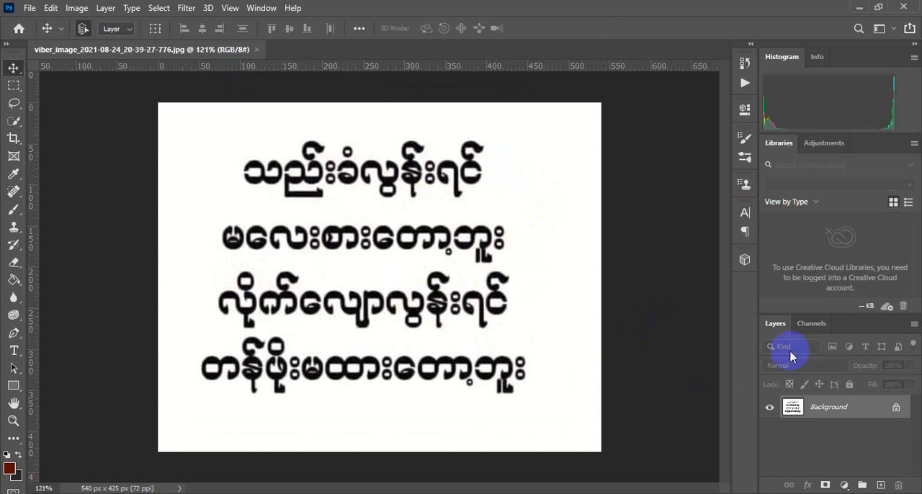
pyautogui.click(895, 408)
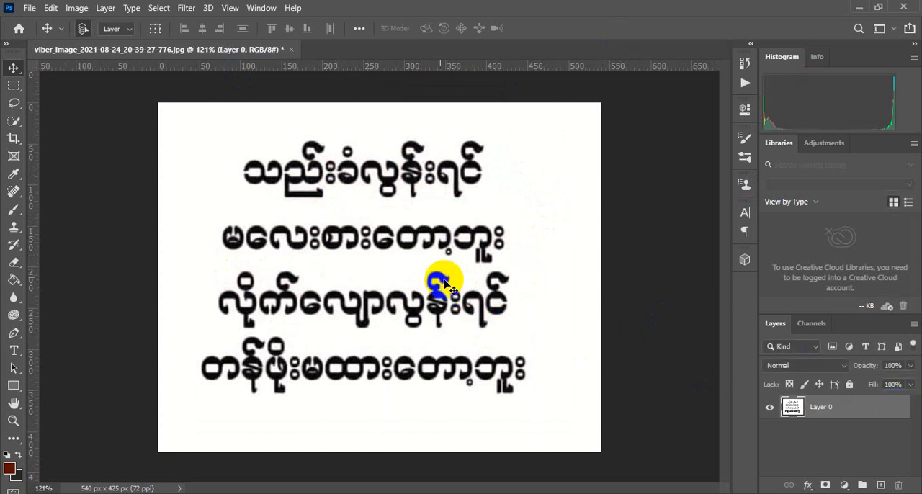
# Select the black text with Color Range, using Shadows and a fuzziness of 41%
pyautogui.click(158, 9)
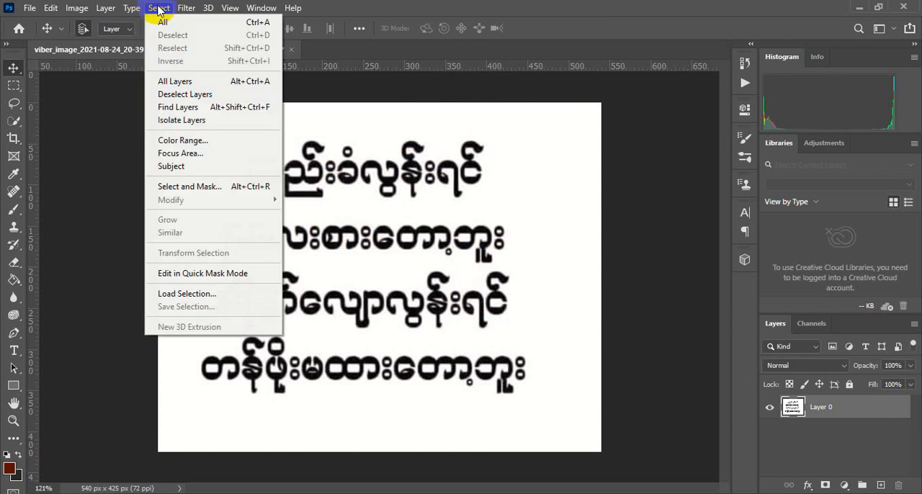
pyautogui.click(195, 141)
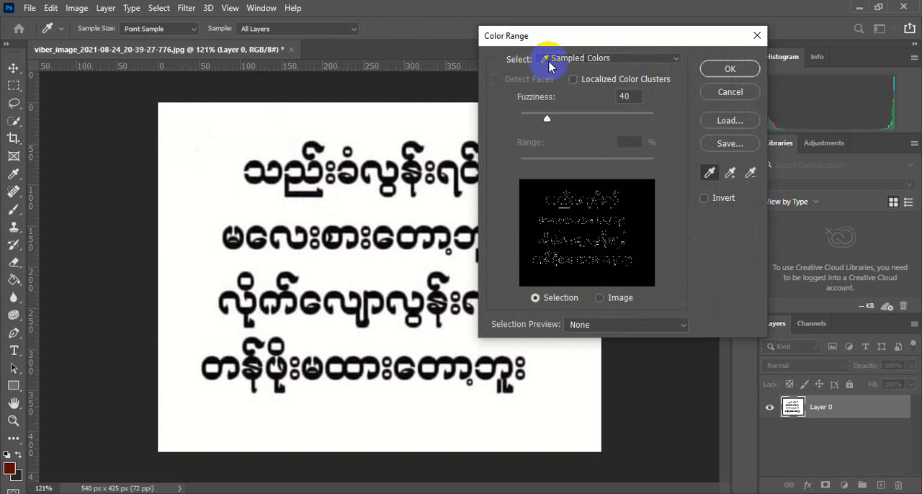
pyautogui.click(616, 60)
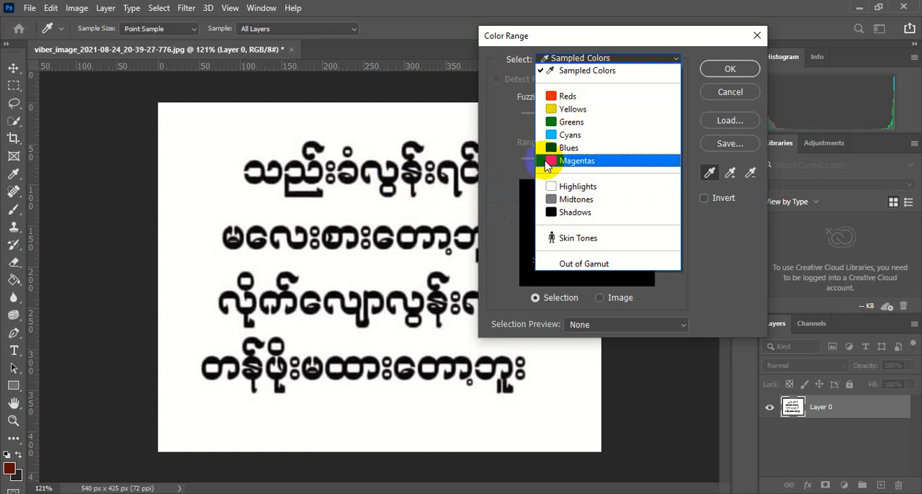
pyautogui.click(582, 213)
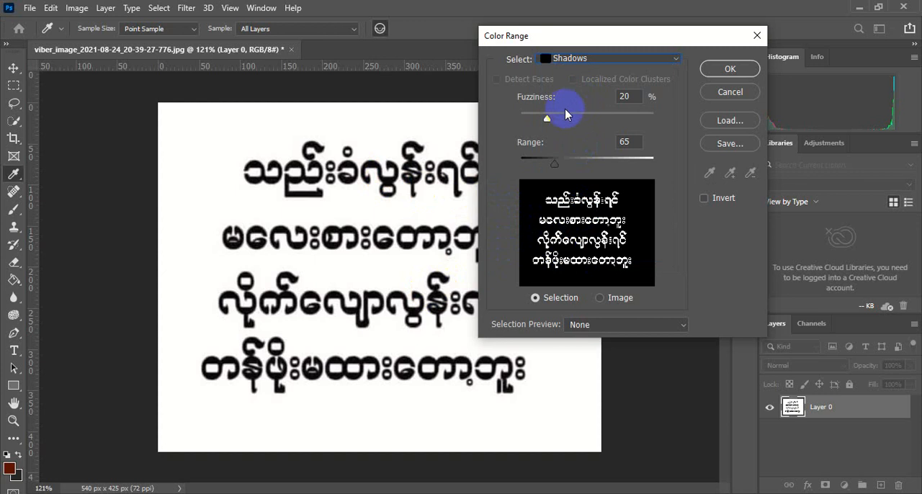
pyautogui.moveTo(547, 118); pyautogui.dragTo(581, 119)
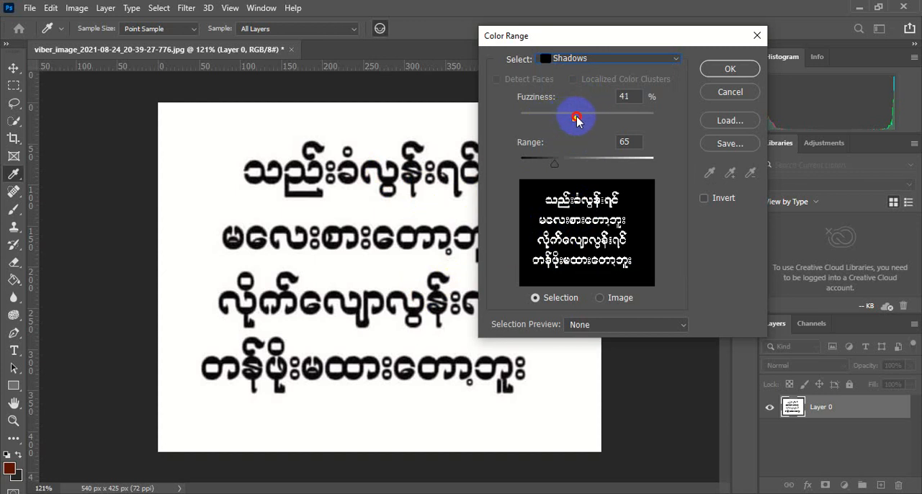
pyautogui.click(726, 75)
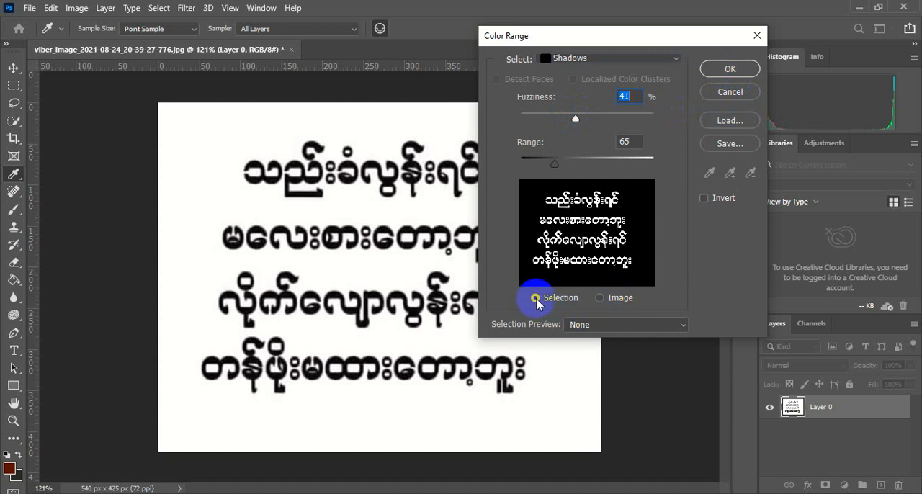
pyautogui.click(730, 72)
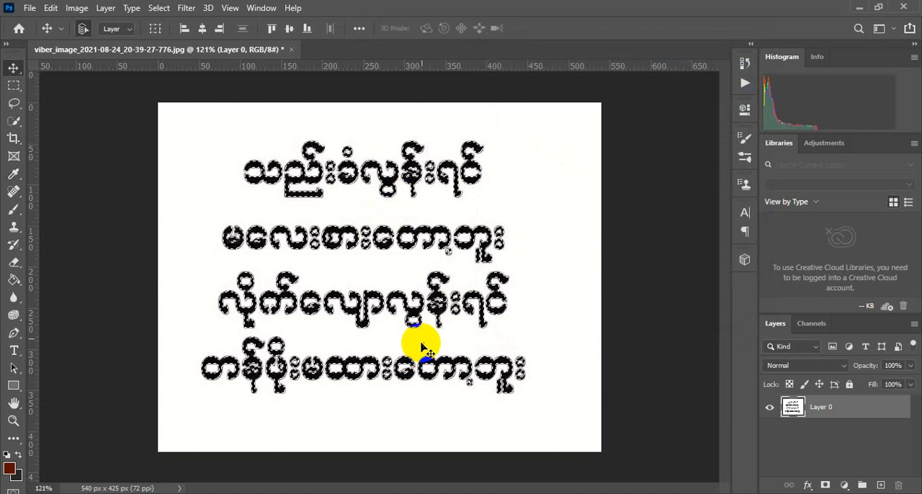
# Add a Solid Color fill layer in black (#000000) over the selected text and delete the original image layer, Layer 0
pyautogui.click(844, 486)
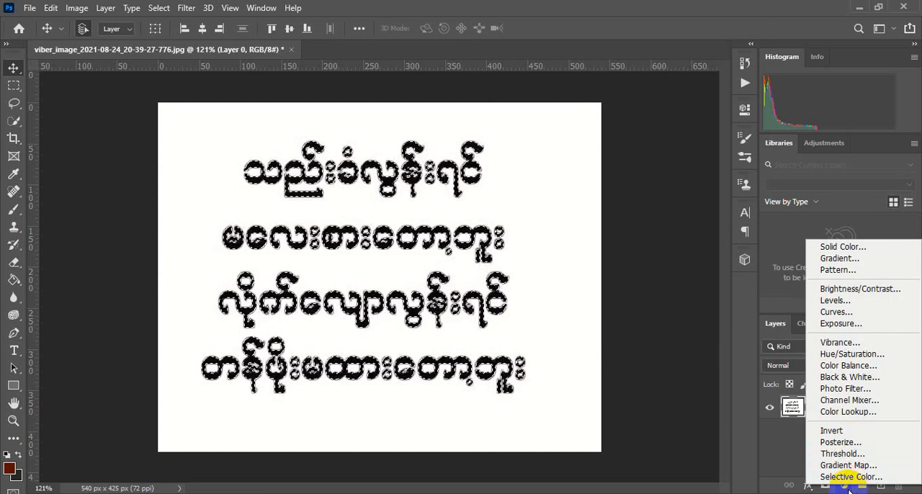
pyautogui.click(840, 247)
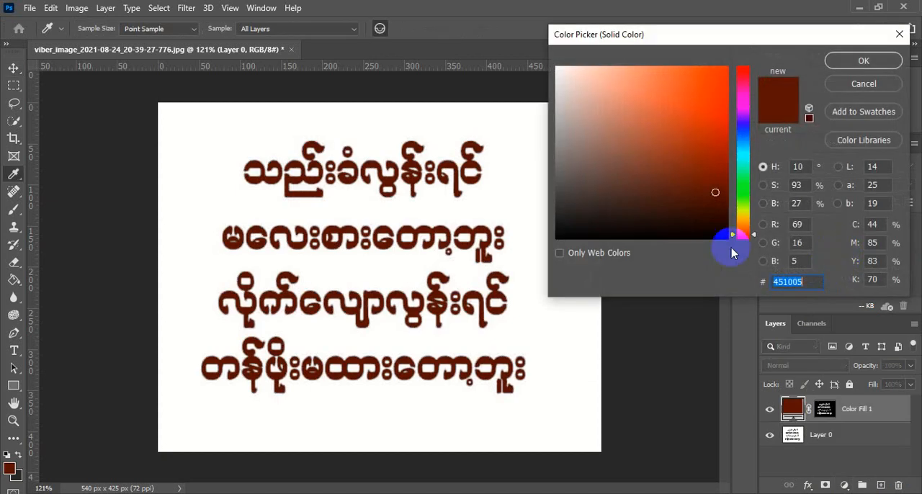
pyautogui.click(382, 232)
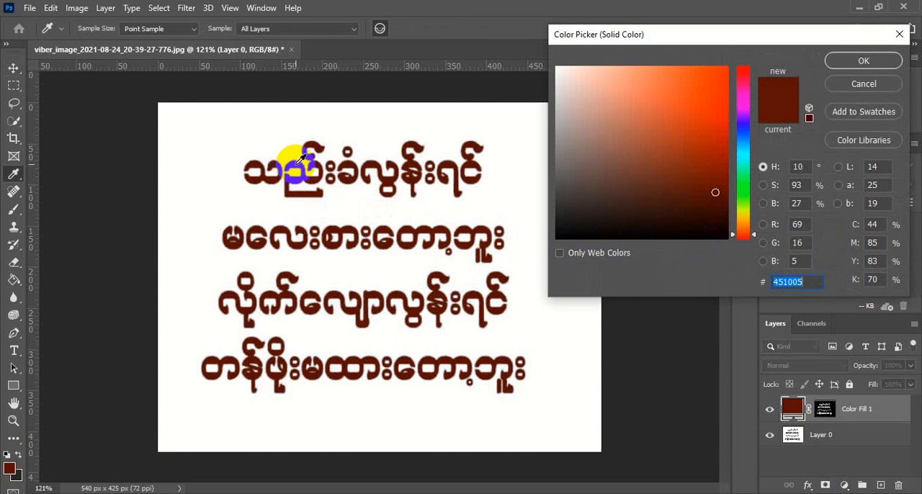
pyautogui.moveTo(595, 212); pyautogui.dragTo(542, 239)
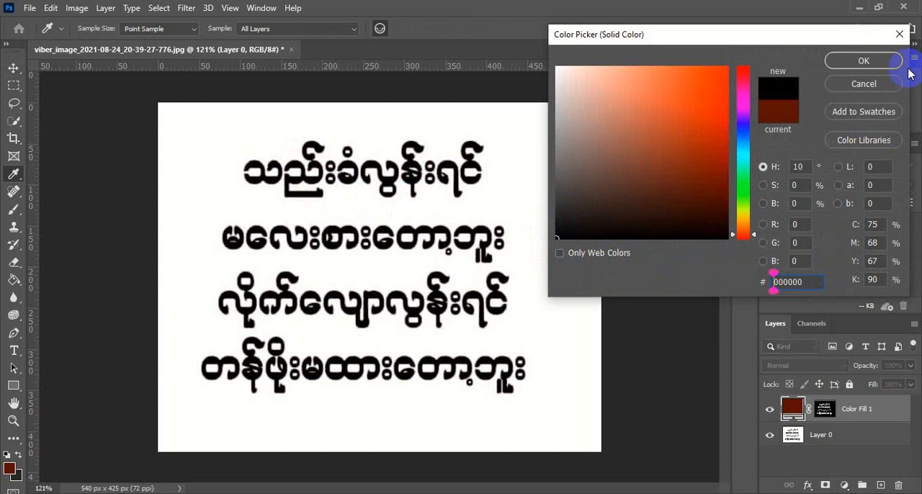
pyautogui.click(844, 61)
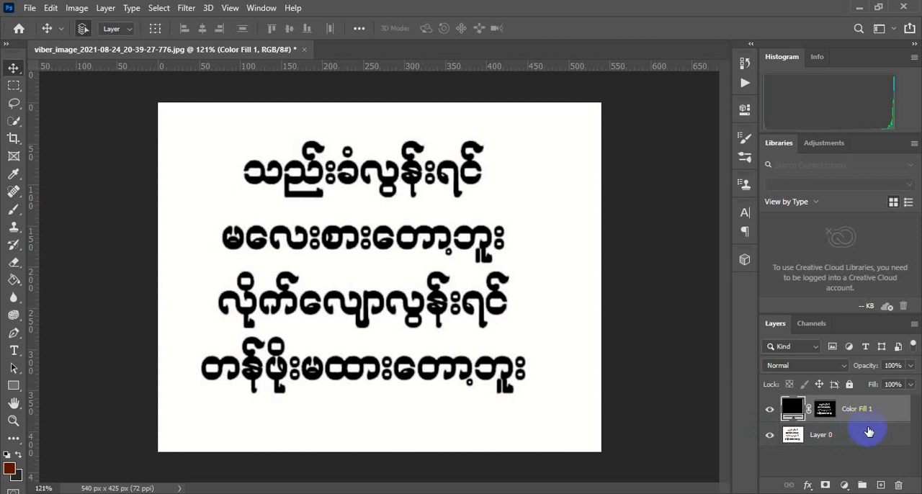
pyautogui.moveTo(869, 432); pyautogui.dragTo(898, 485)
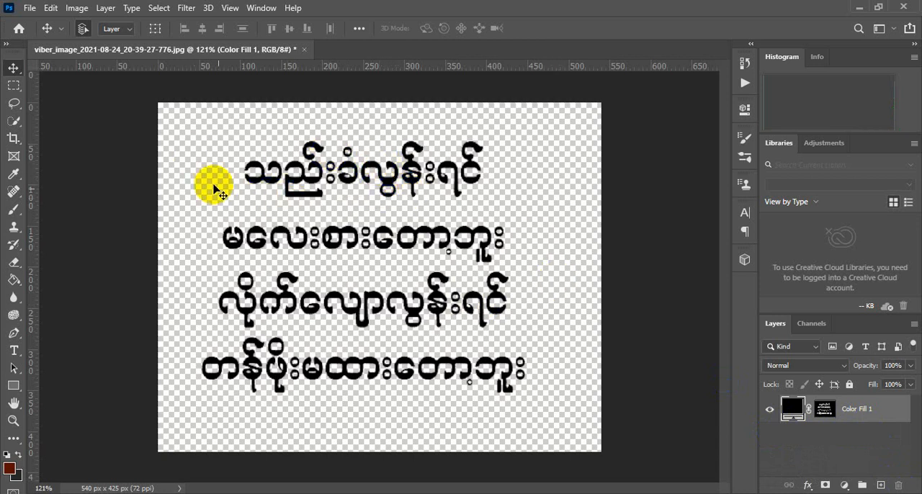
# Save the transparent text as a PNG copy named 111 on the Desktop, using the large file size (fastest saving) option
pyautogui.click(29, 9)
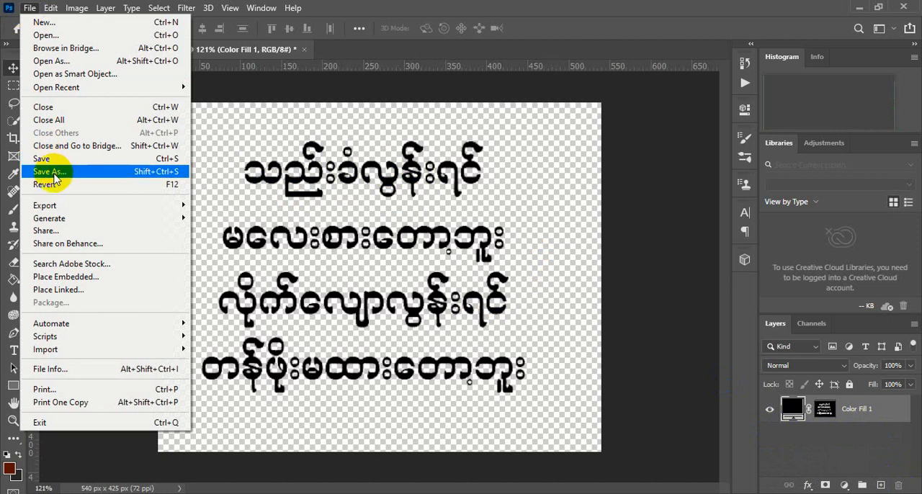
pyautogui.click(67, 179)
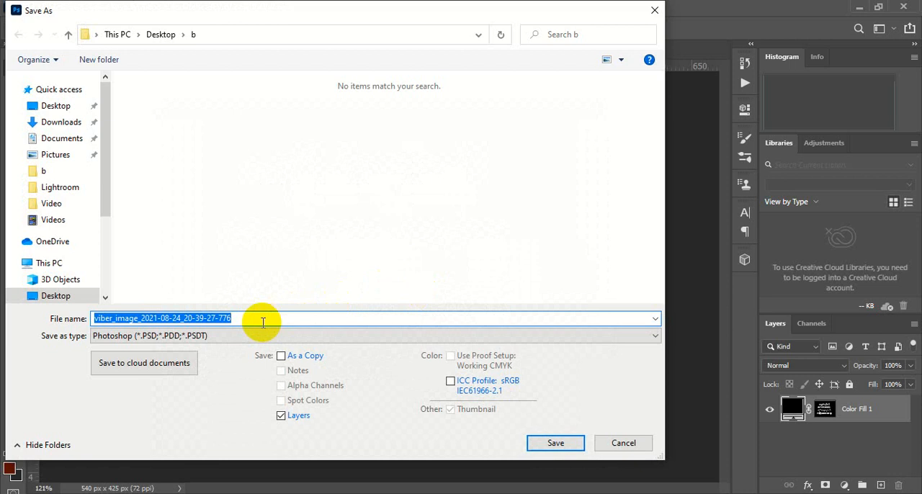
pyautogui.write('b')
pyautogui.click(239, 339)
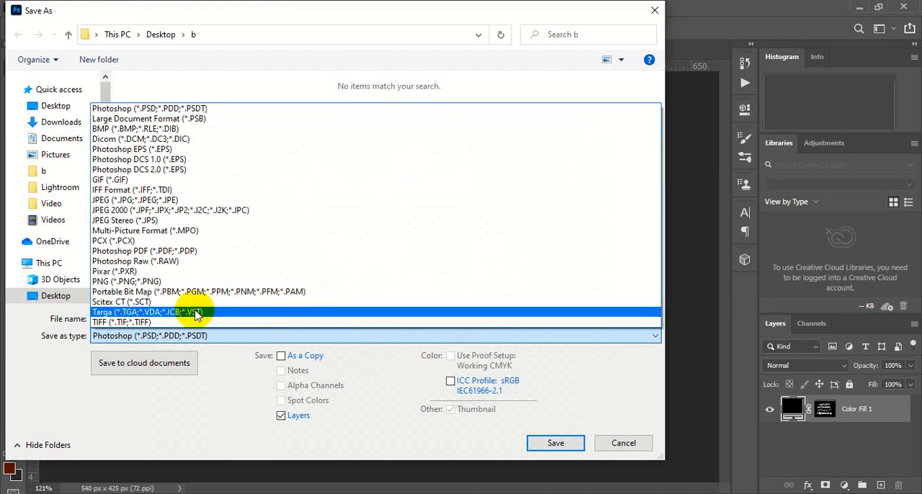
pyautogui.click(158, 282)
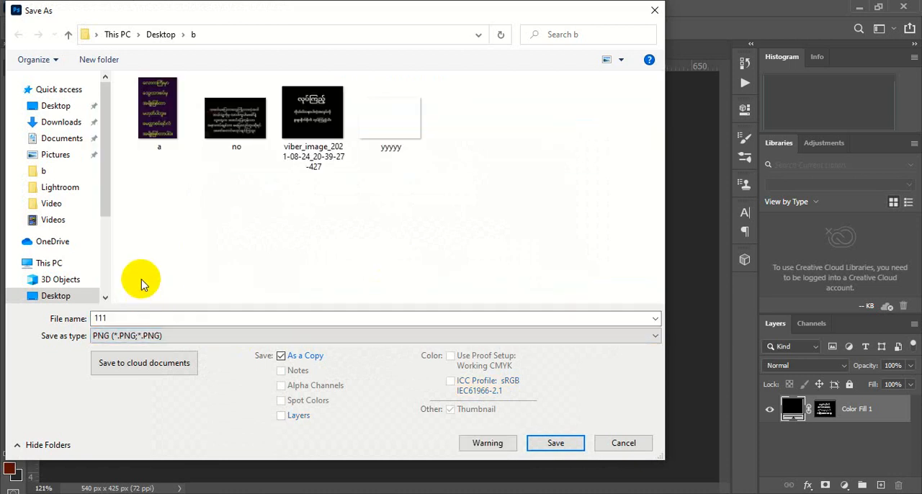
pyautogui.click(56, 106)
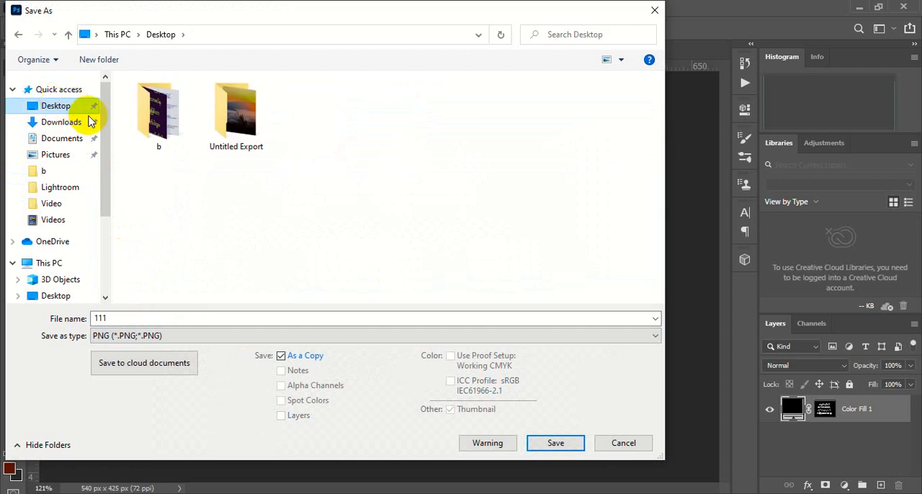
pyautogui.click(547, 444)
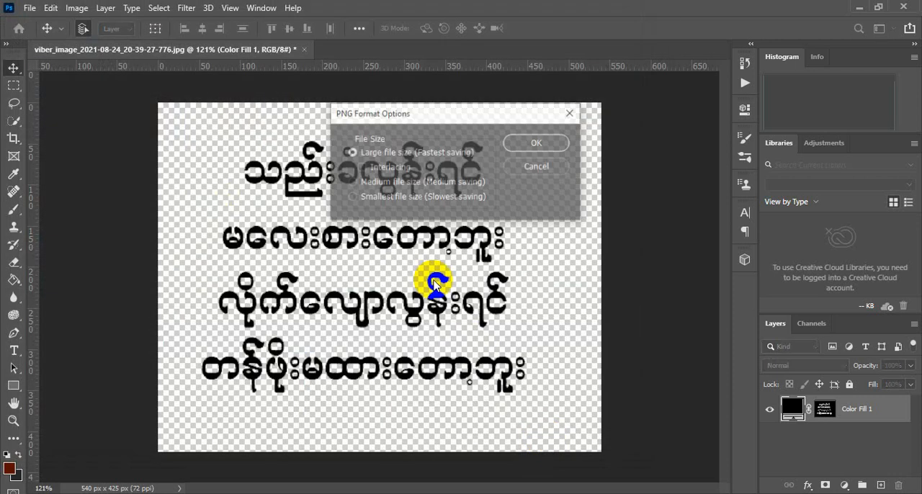
pyautogui.click(535, 145)
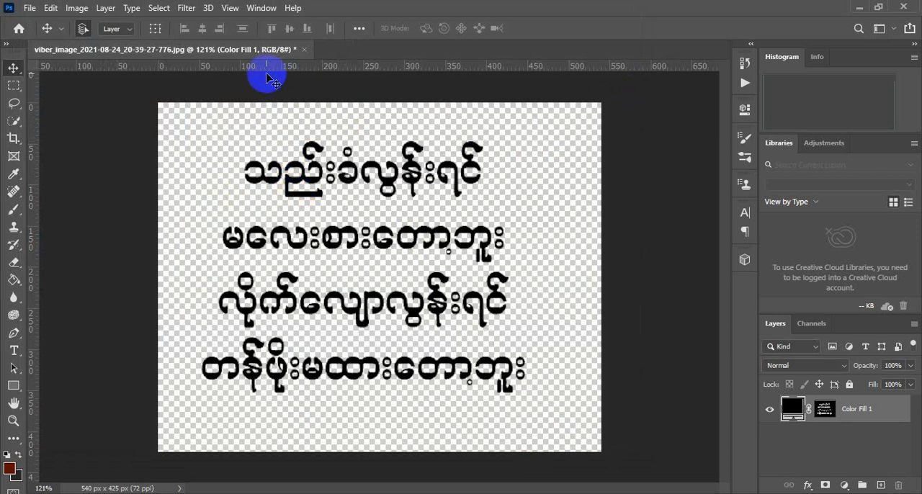
# Open the purple text image a.png from folder b on the Desktop
pyautogui.click(30, 9)
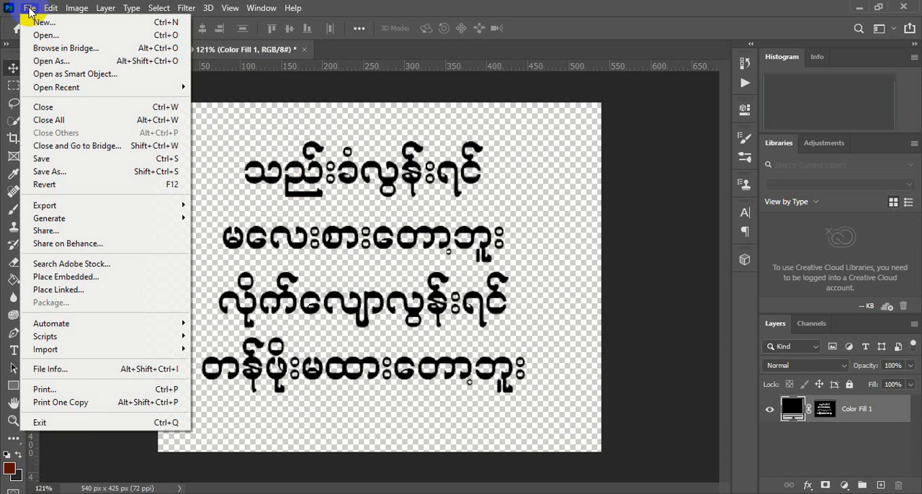
pyautogui.click(43, 36)
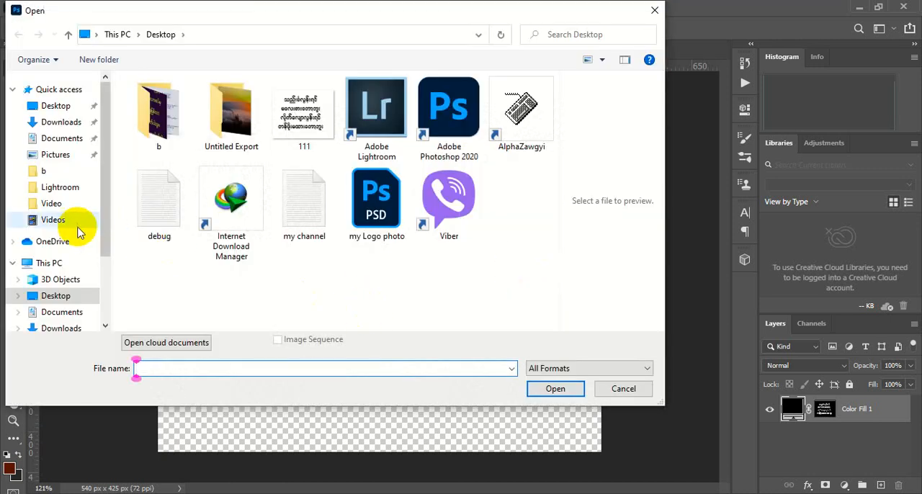
pyautogui.click(56, 106)
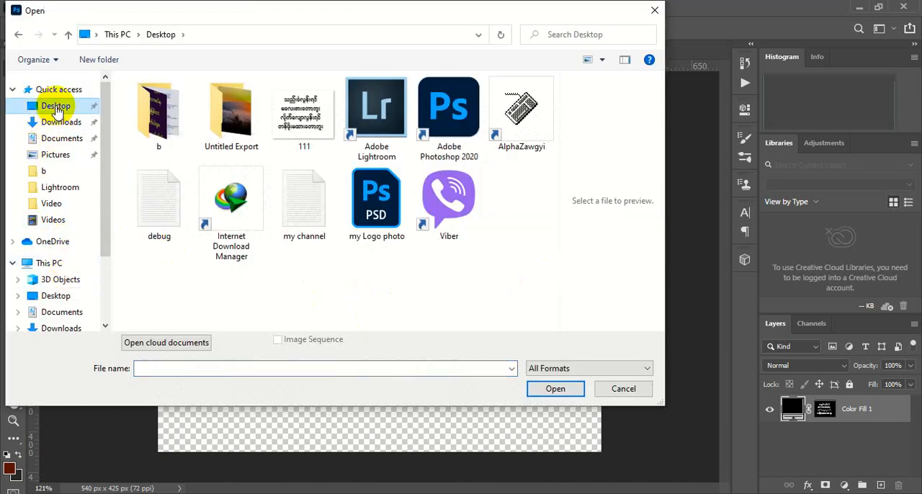
pyautogui.click(168, 128)
pyautogui.doubleClick(168, 129)
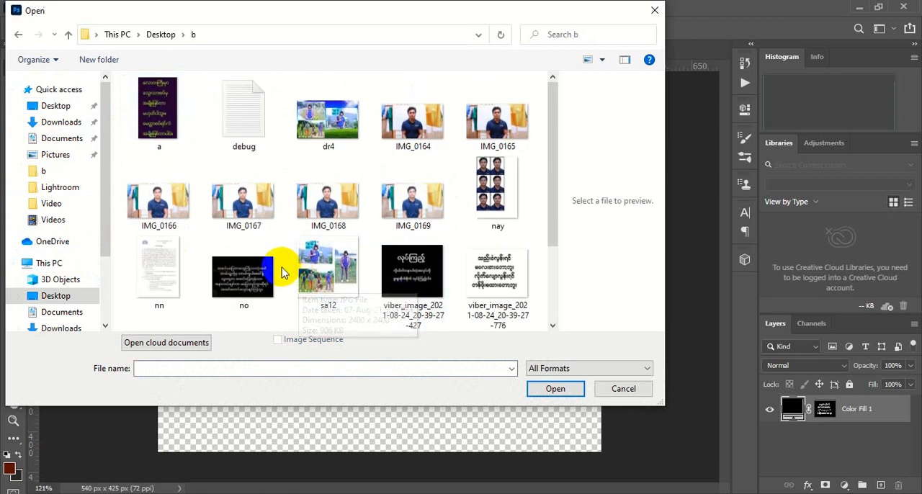
pyautogui.click(158, 108)
pyautogui.doubleClick(158, 108)
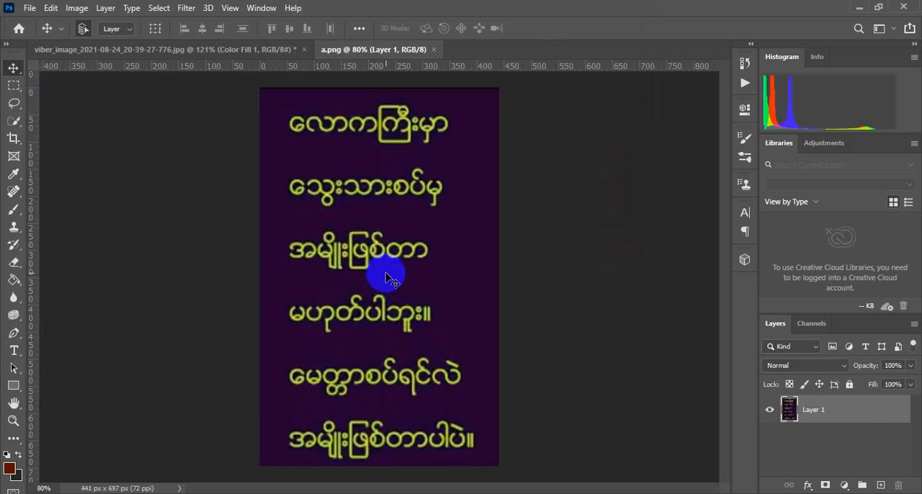
pyautogui.scroll(1, 386, 277)
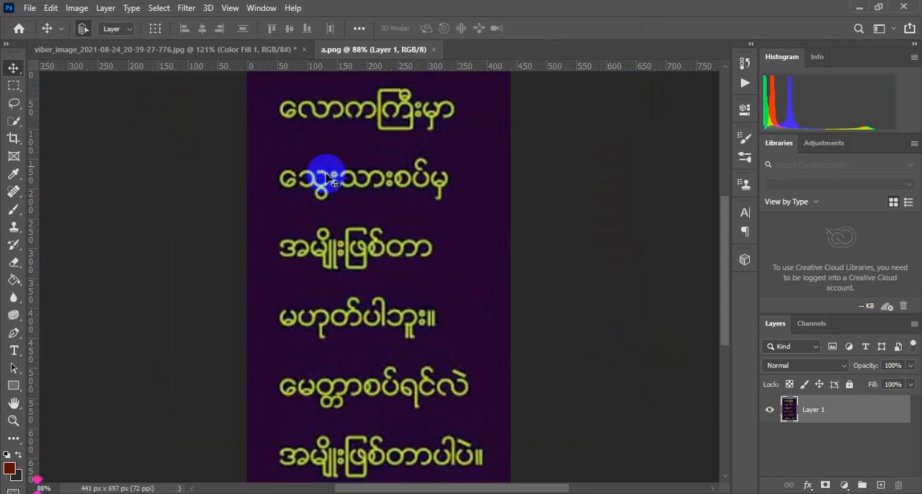
# Select the yellow text in a.png with Color Range, using the Yellows preset
pyautogui.click(159, 8)
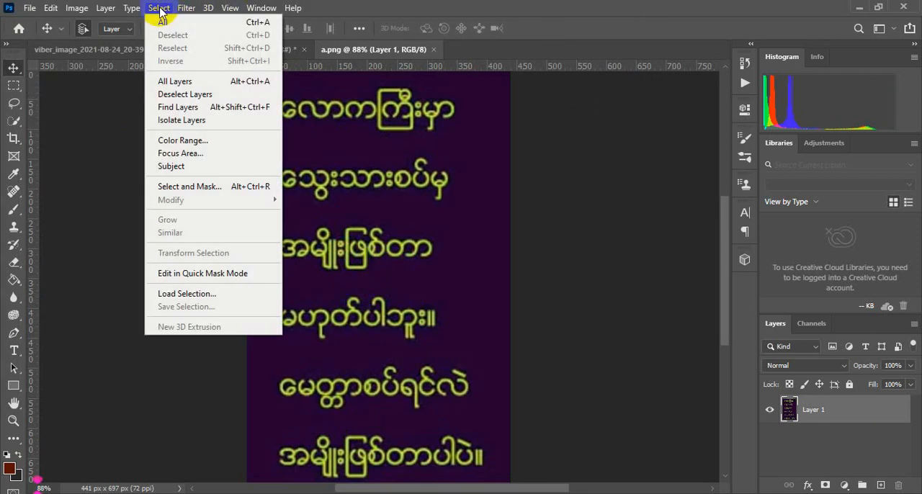
pyautogui.click(191, 140)
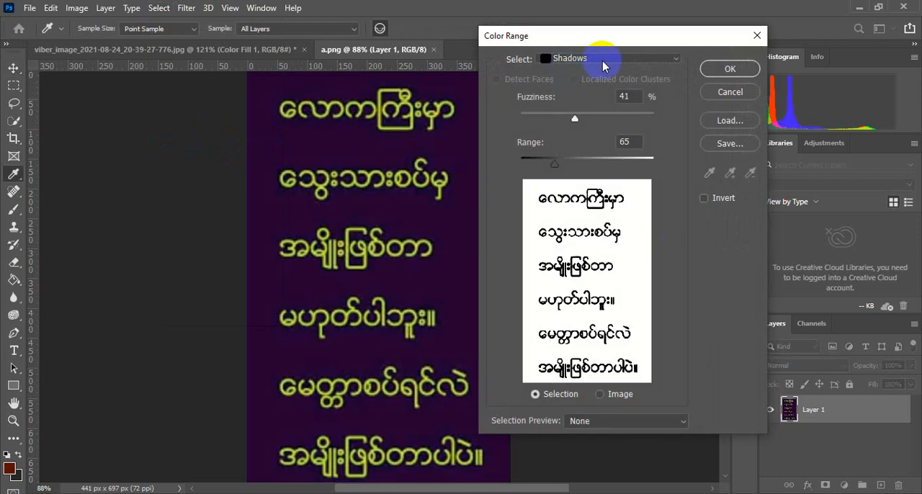
pyautogui.click(635, 60)
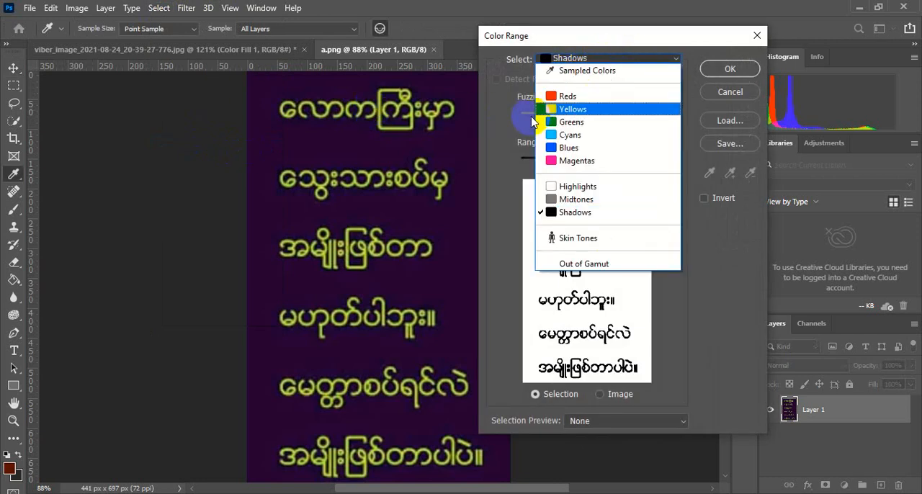
pyautogui.click(566, 110)
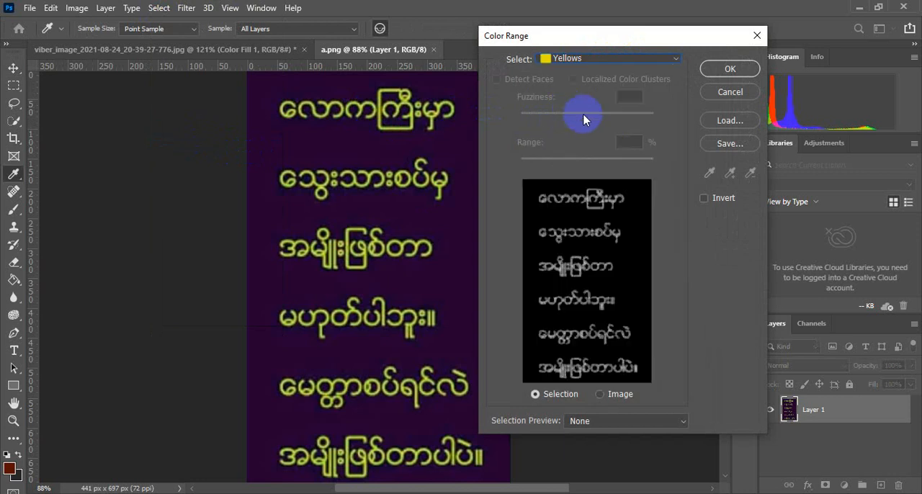
pyautogui.click(729, 69)
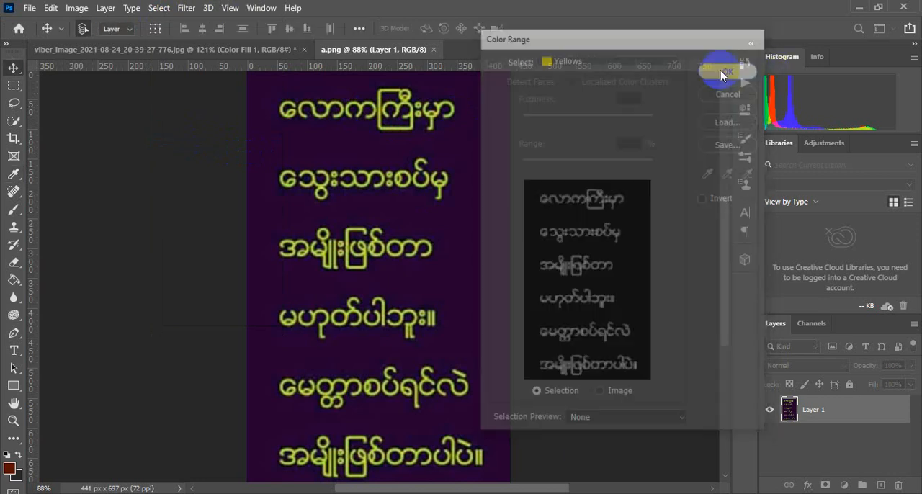
pyautogui.press('v')
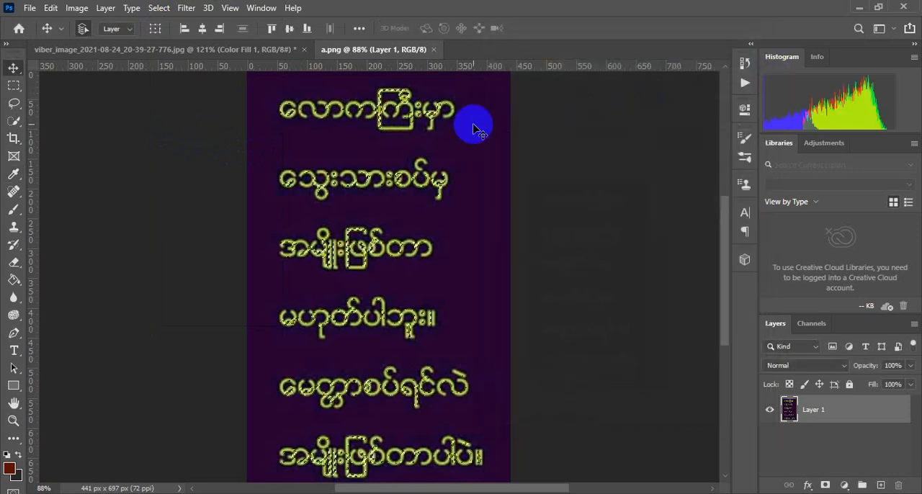
# Add a Solid Color fill layer in yellow (#ffde00) over the selected text and delete the original image layer, Layer 1
pyautogui.click(845, 485)
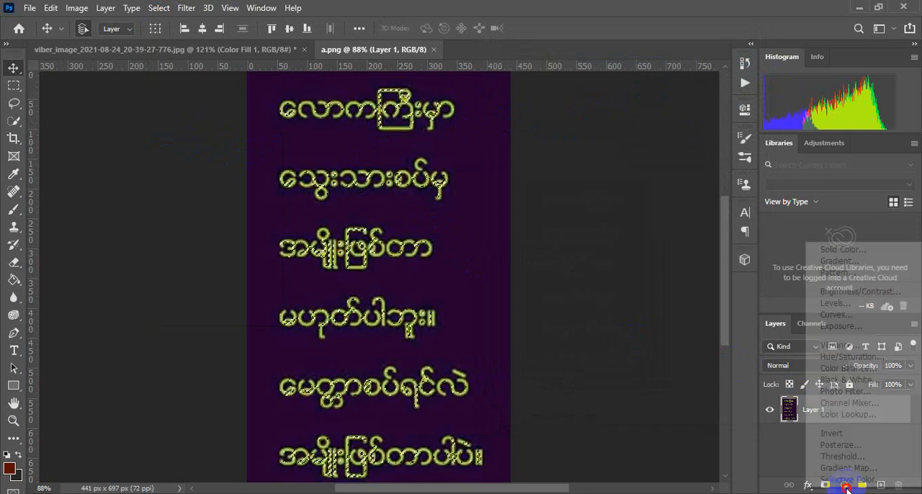
pyautogui.click(842, 249)
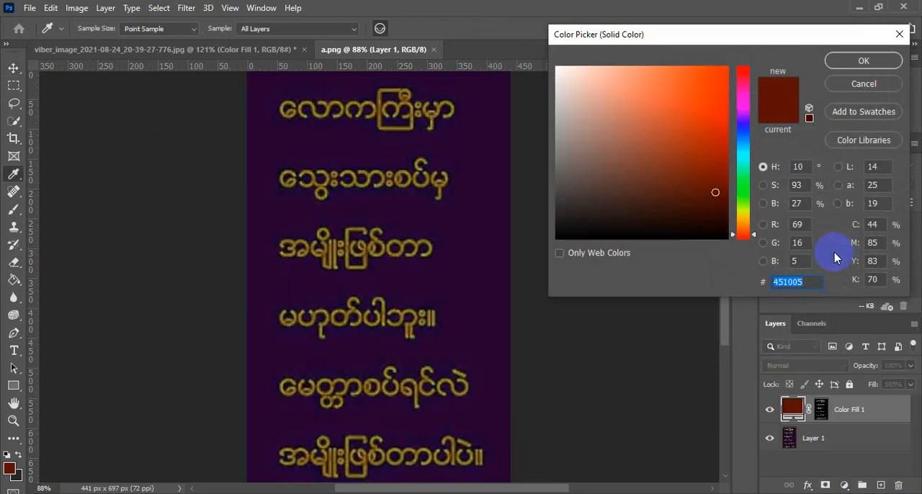
pyautogui.moveTo(747, 222); pyautogui.dragTo(745, 214)
pyautogui.moveTo(706, 140); pyautogui.dragTo(745, 57)
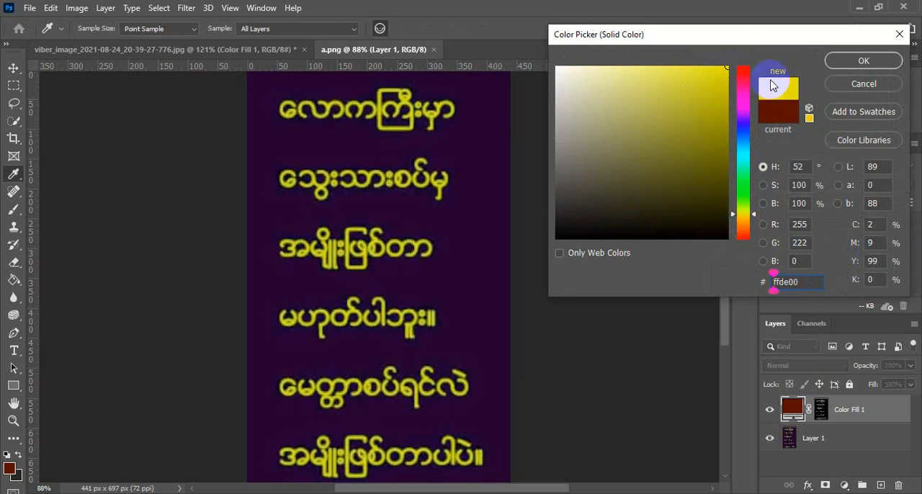
pyautogui.click(843, 64)
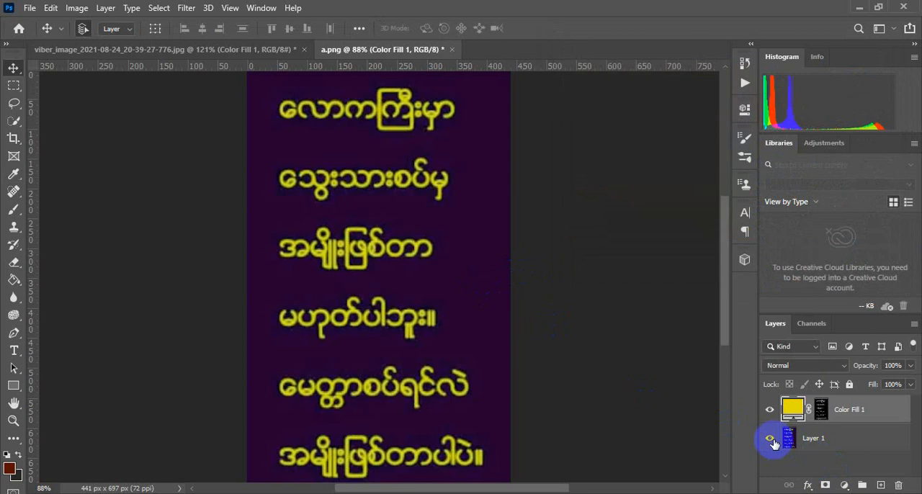
pyautogui.moveTo(836, 441); pyautogui.dragTo(901, 488)
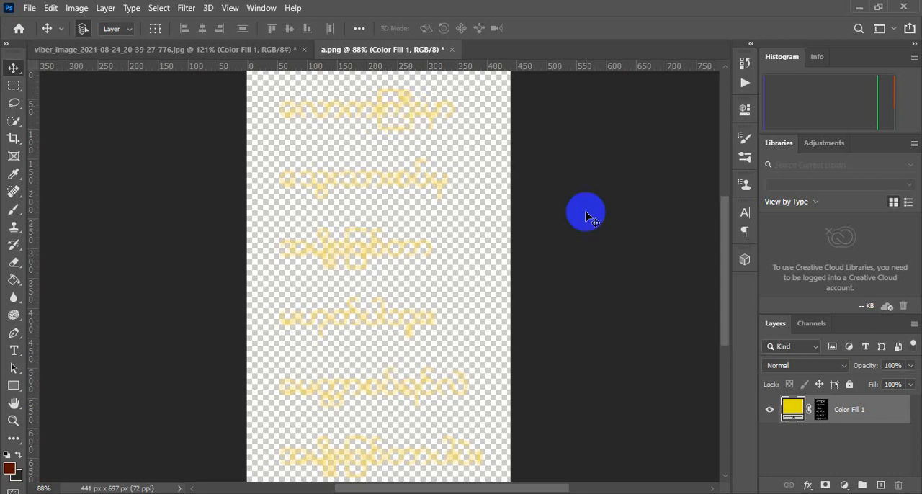
# Save the transparent yellow text as a PNG copy named 222 on the Desktop, using the large file size (fastest saving) option
pyautogui.click(30, 9)
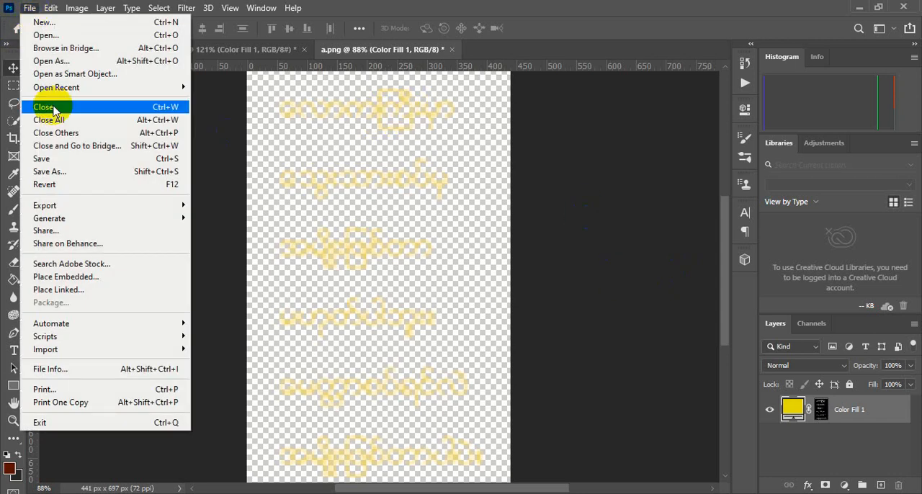
pyautogui.click(72, 178)
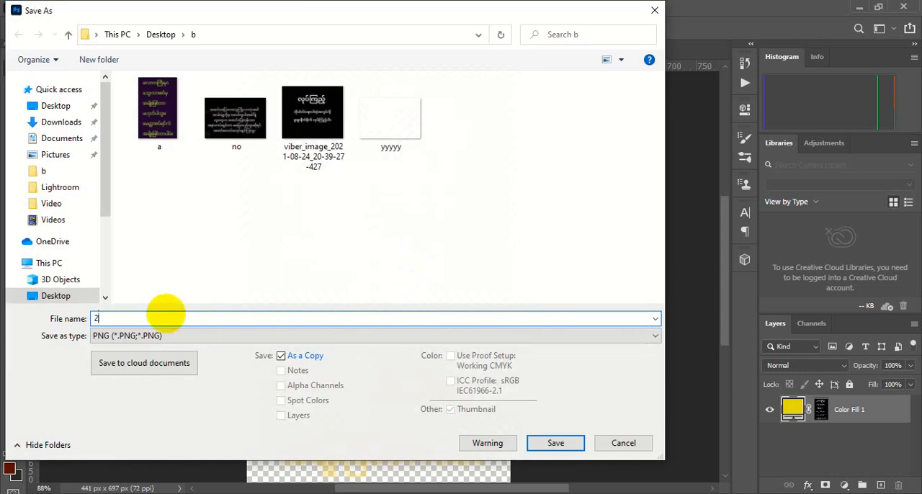
pyautogui.click(183, 335)
pyautogui.click(183, 336)
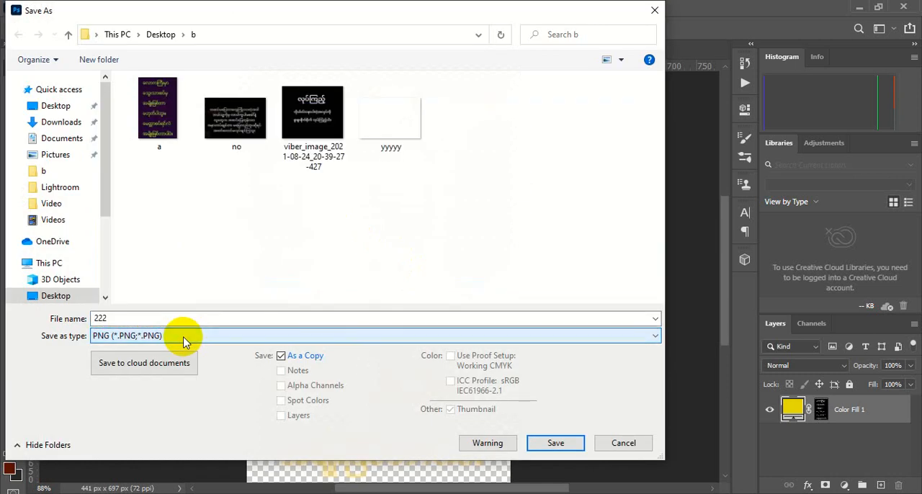
pyautogui.click(55, 106)
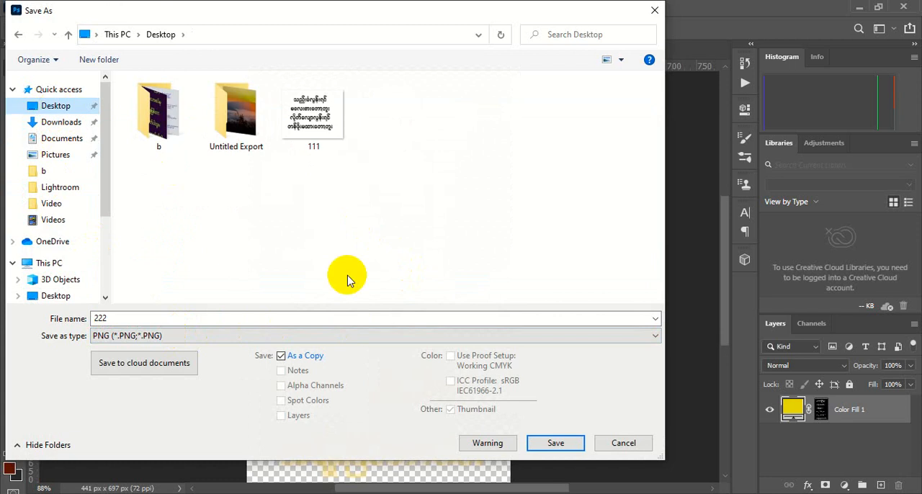
pyautogui.click(542, 442)
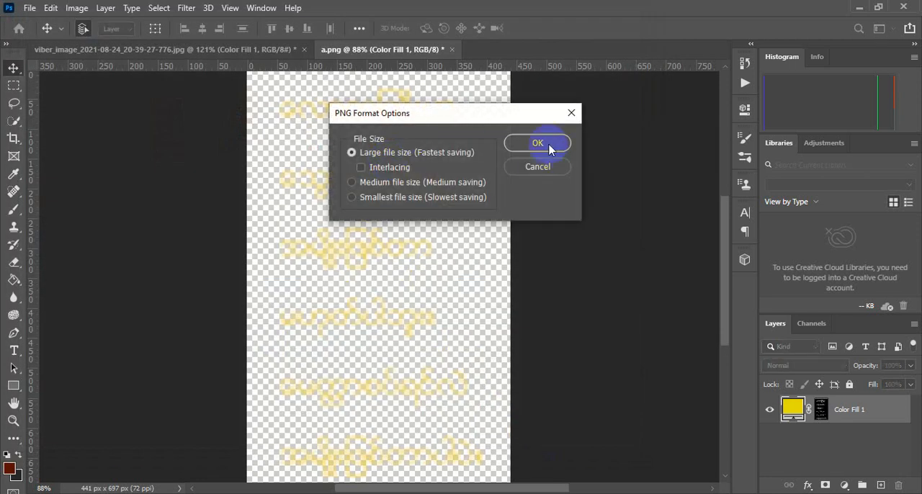
pyautogui.click(542, 145)
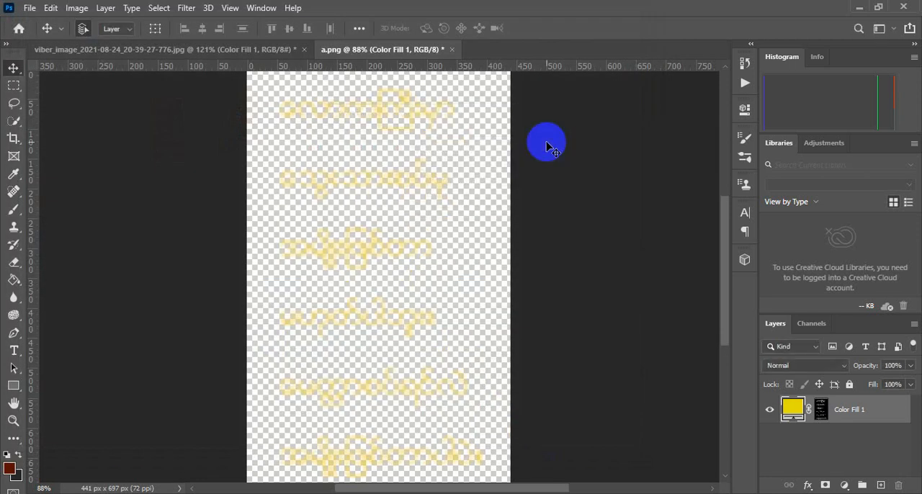
pyautogui.click(450, 53)
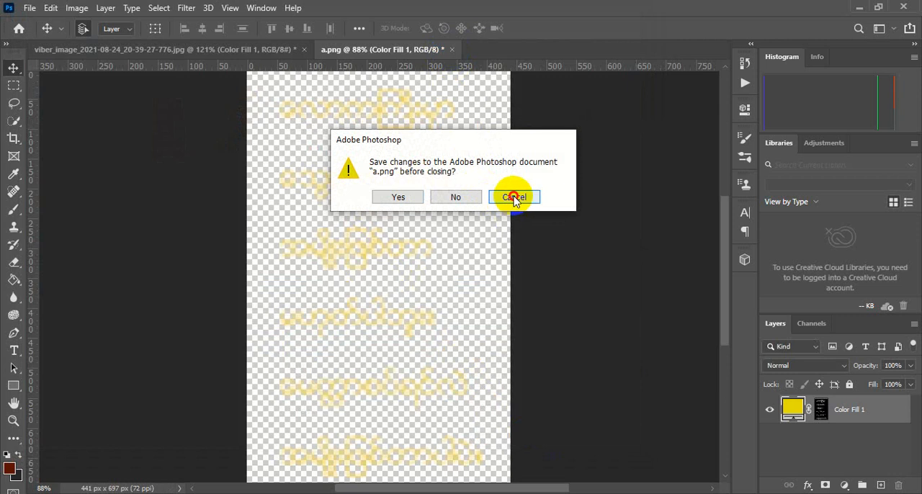
pyautogui.click(511, 195)
pyautogui.click(28, 8)
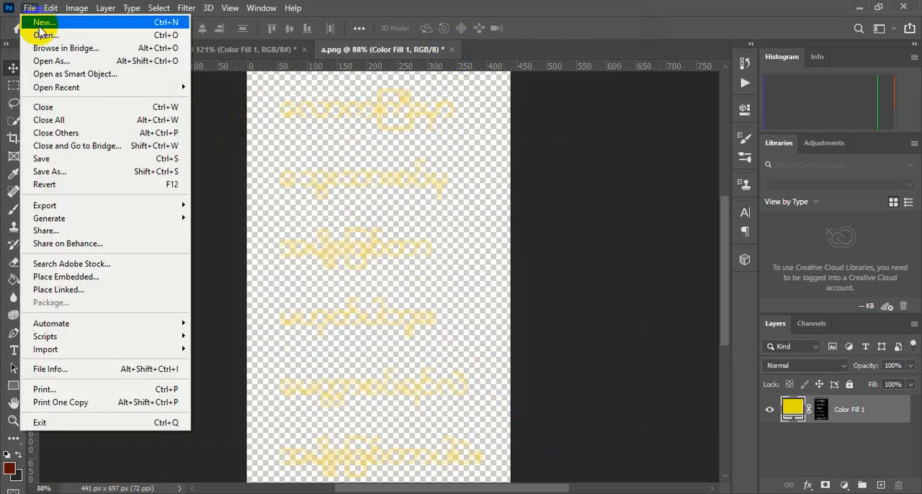
pyautogui.moveTo(50, 7)
pyautogui.click(577, 115)
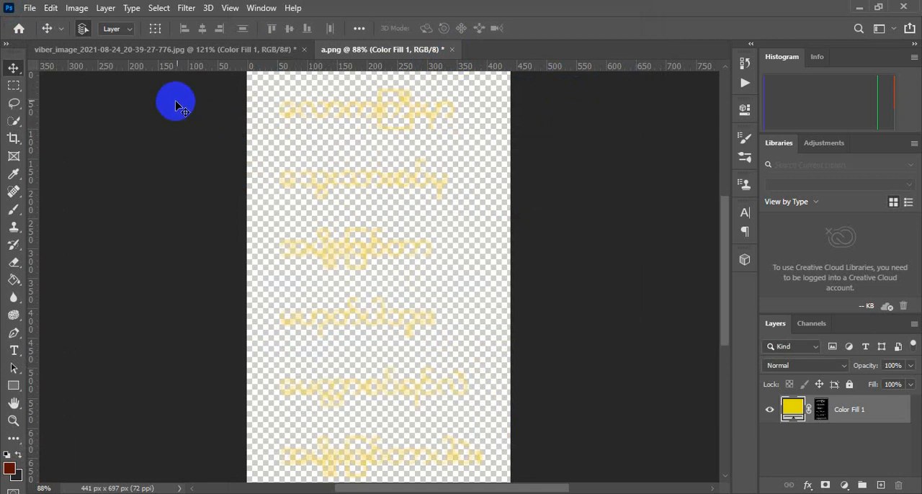
# Create a new A4 document, 210 x 297 mm at 300 ppi, with a white background
pyautogui.click(30, 8)
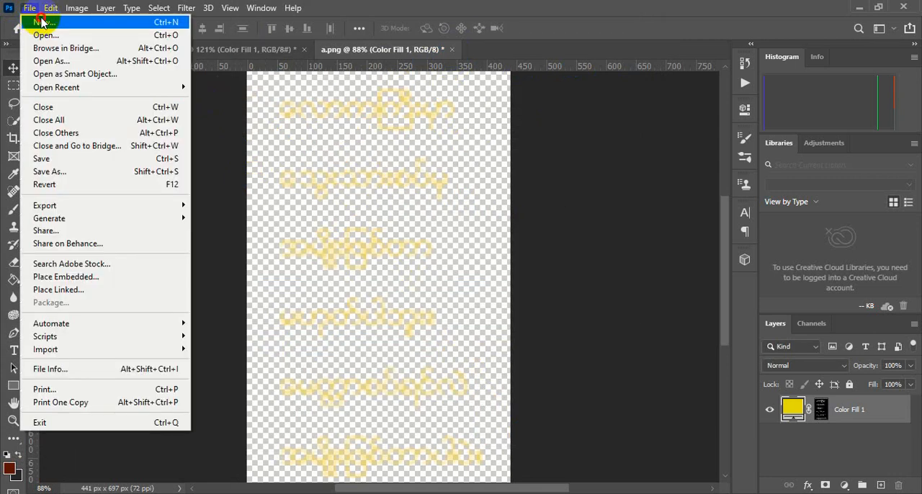
pyautogui.click(41, 21)
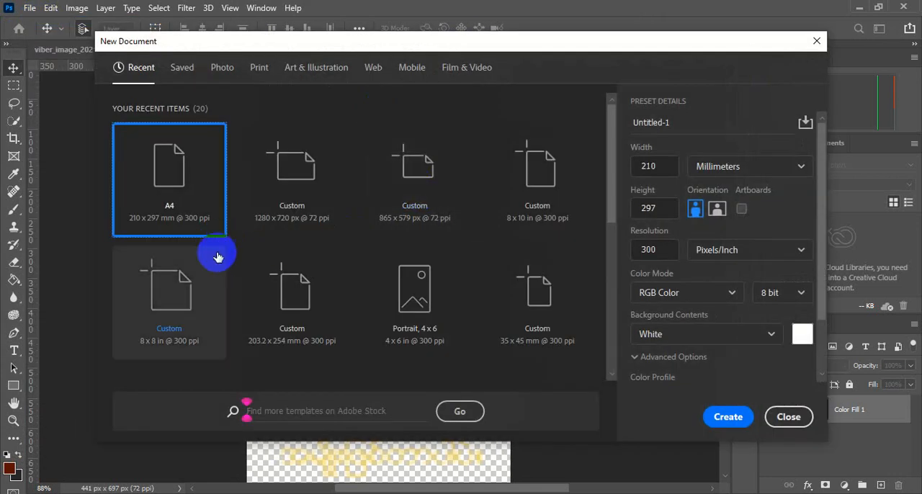
pyautogui.doubleClick(184, 186)
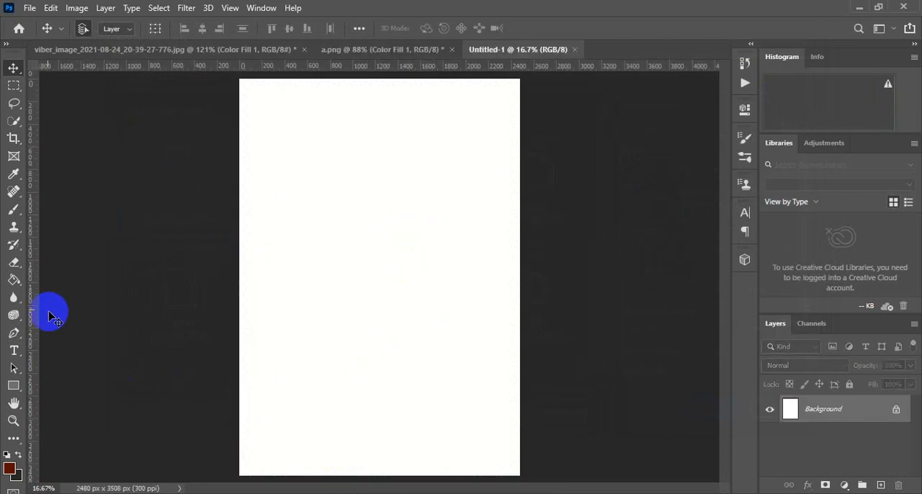
# Set the foreground colour to dark green and fill the new document's background with it using the Paint Bucket
pyautogui.click(17, 281)
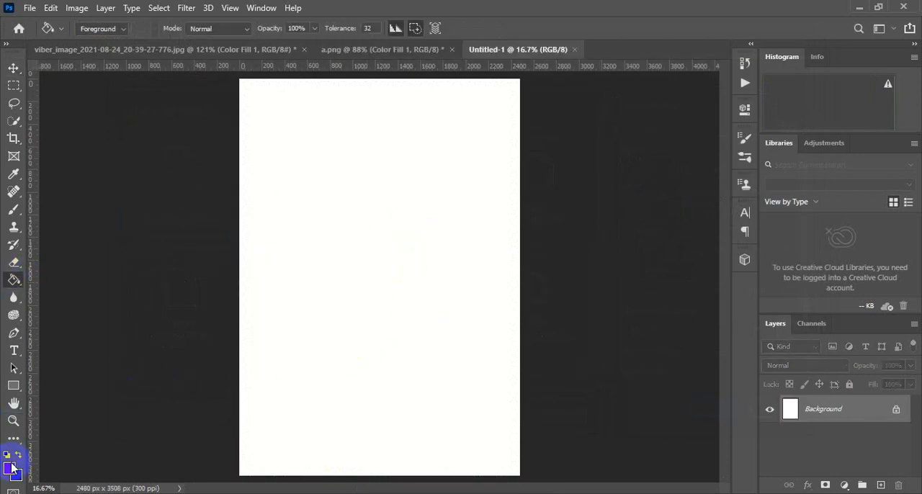
pyautogui.click(12, 469)
pyautogui.click(738, 193)
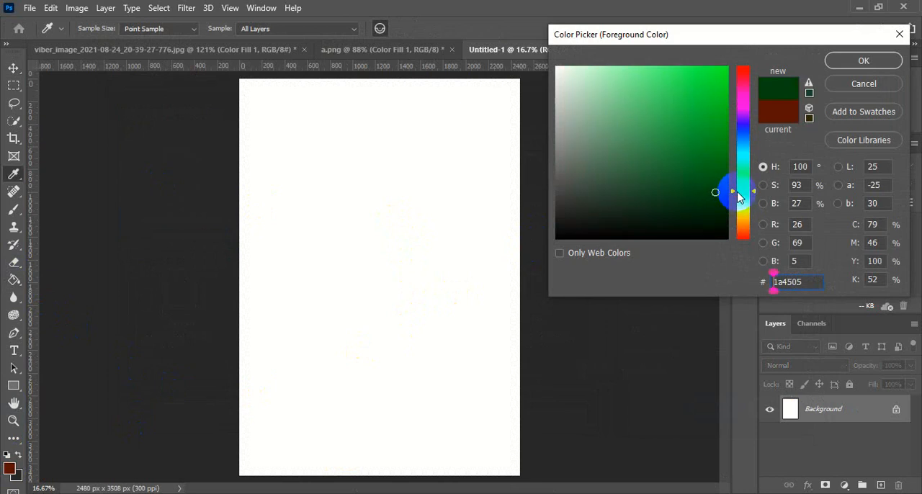
pyautogui.click(715, 200)
pyautogui.click(857, 63)
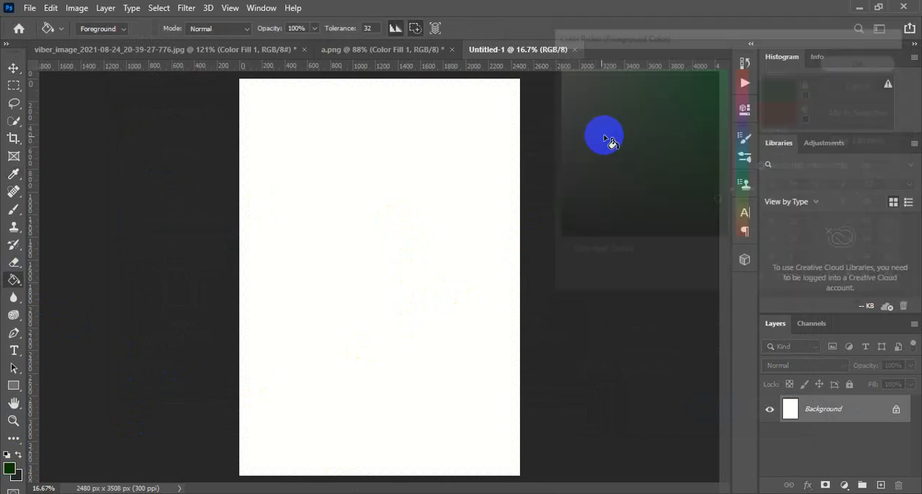
pyautogui.click(461, 181)
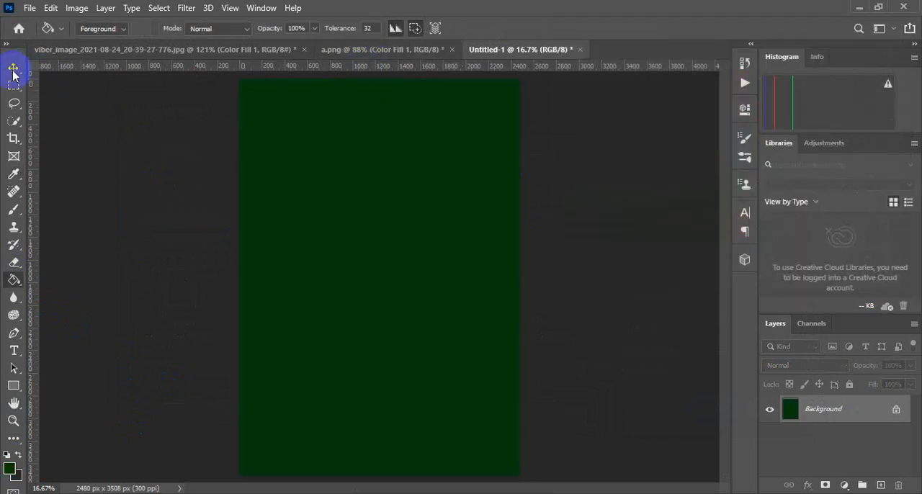
# Copy the yellow text layer from a.png into the green document and scale it up to nearly the full page height
pyautogui.click(13, 68)
pyautogui.click(336, 51)
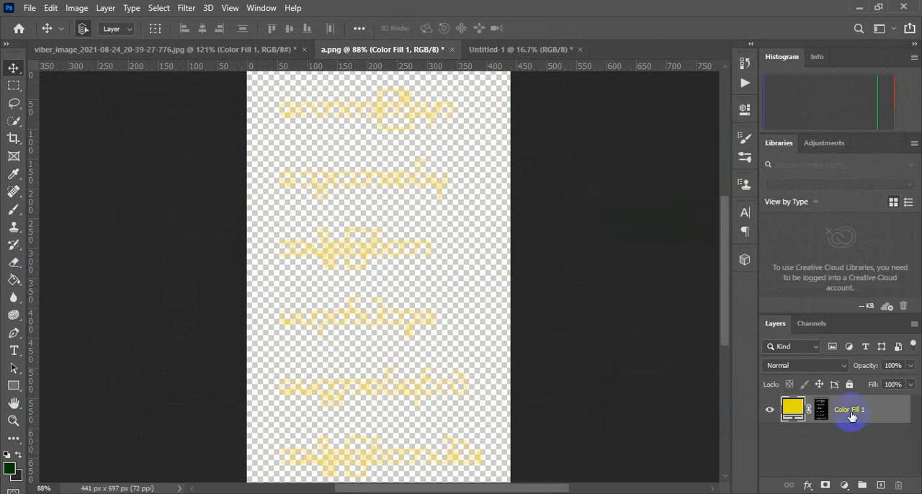
pyautogui.moveTo(404, 103); pyautogui.dragTo(387, 274)
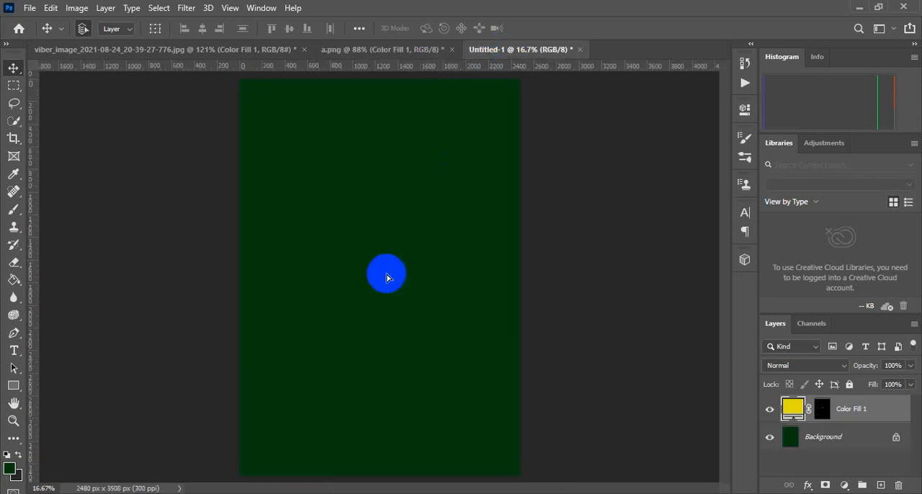
pyautogui.moveTo(518, 294); pyautogui.dragTo(517, 292)
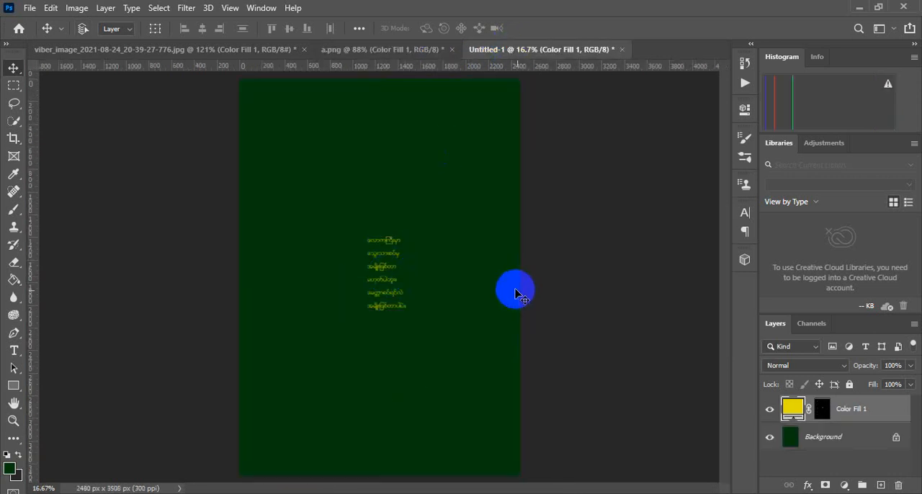
pyautogui.hotkey('ctrl', 't')
pyautogui.moveTo(405, 236); pyautogui.dragTo(472, 109)
pyautogui.click(639, 29)
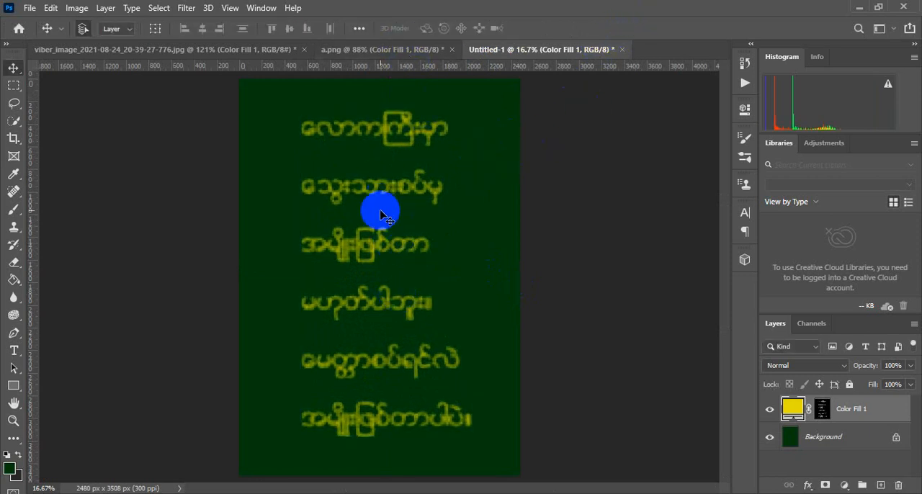
# Refine the yellow text's layer mask in a.png with Select and Mask, using contrast 21% and a shift edge of about +11%
pyautogui.click(412, 50)
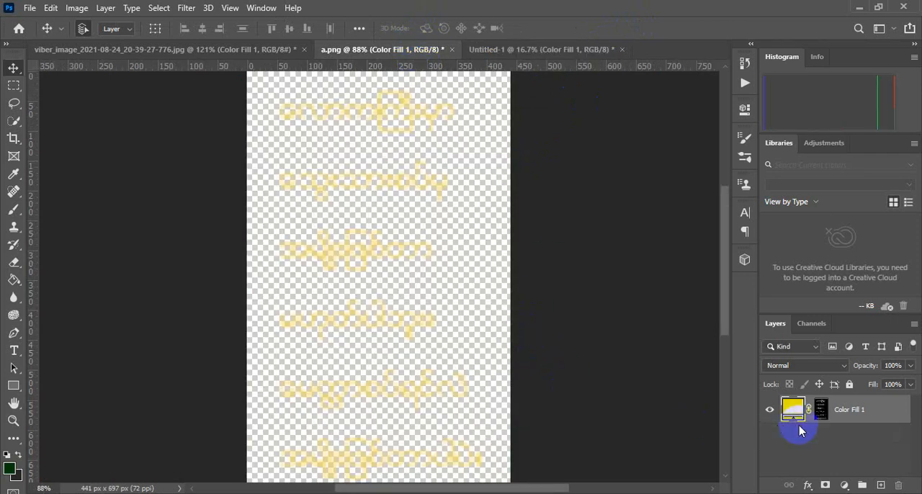
pyautogui.click(821, 410)
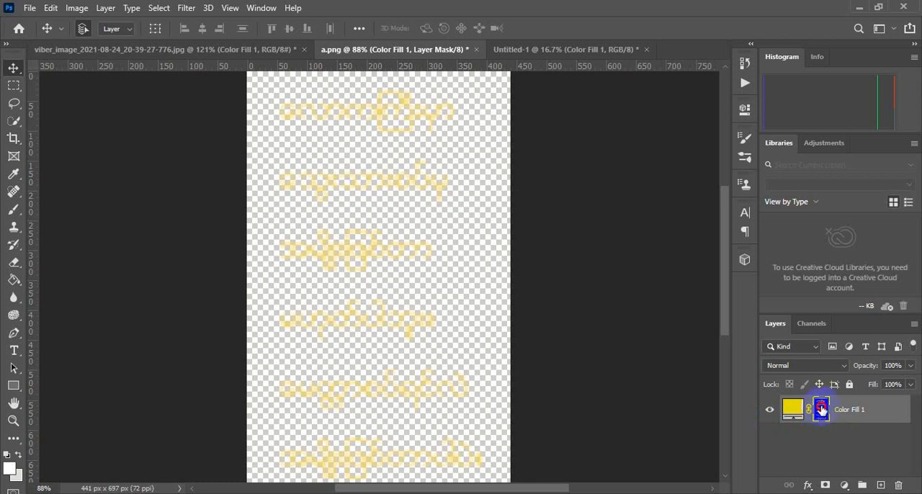
pyautogui.doubleClick(822, 410)
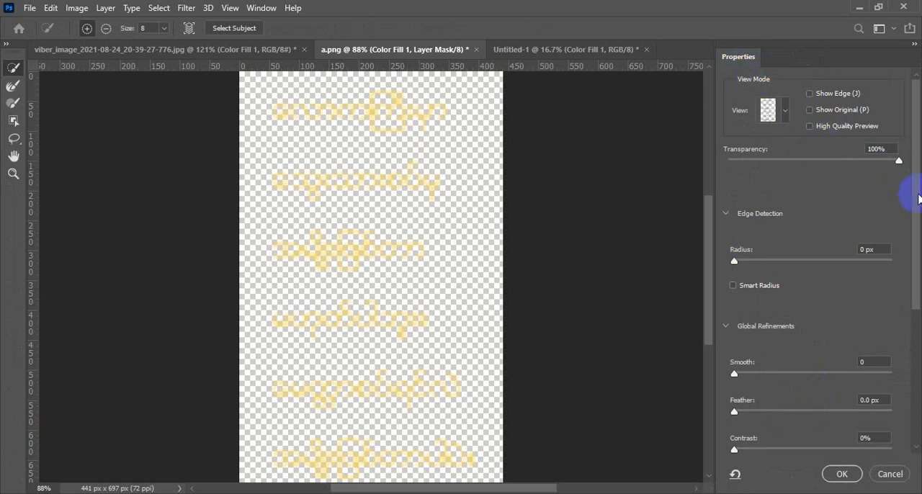
pyautogui.moveTo(919, 199); pyautogui.dragTo(905, 294)
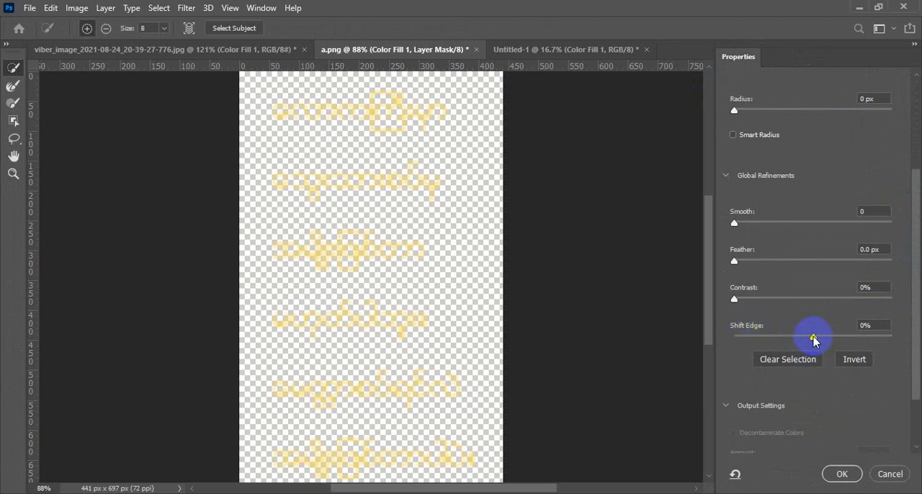
pyautogui.moveTo(814, 340); pyautogui.dragTo(816, 342)
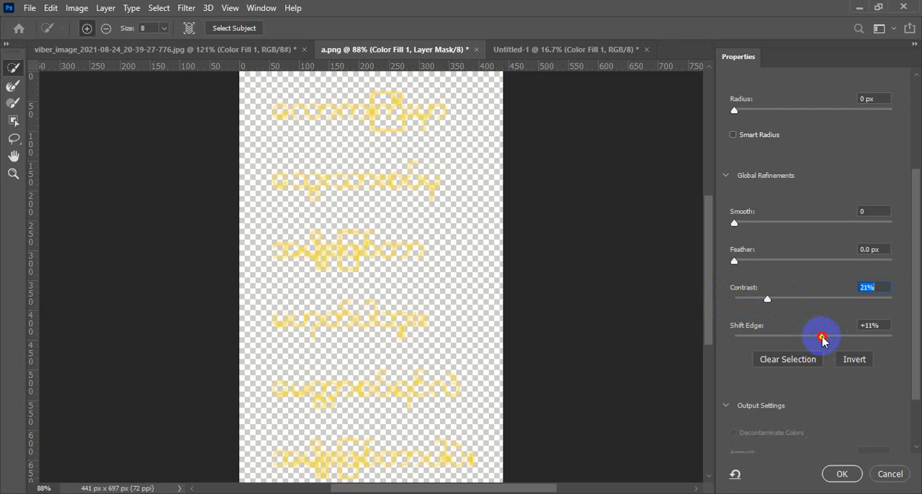
pyautogui.click(825, 337)
pyautogui.click(841, 476)
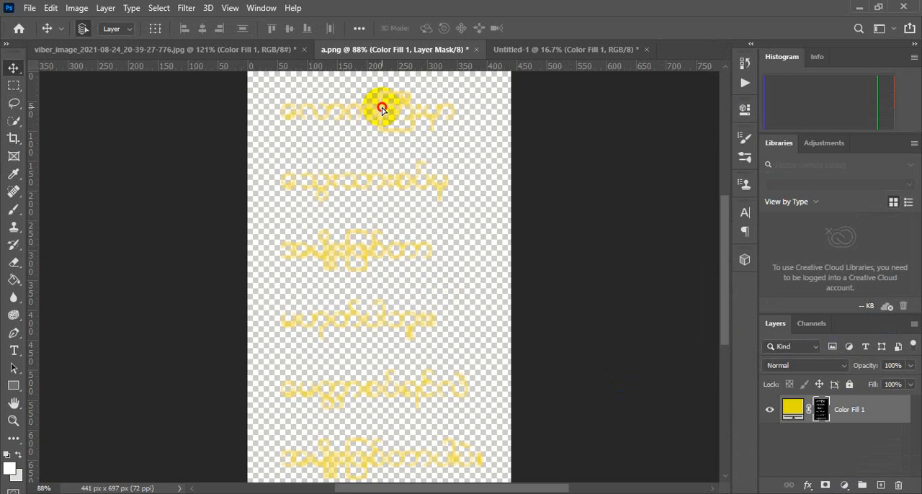
# Copy the refined yellow text from a.png into the green document, hide the older text layer, and scale the copy to nearly page height
pyautogui.moveTo(382, 109); pyautogui.dragTo(418, 267)
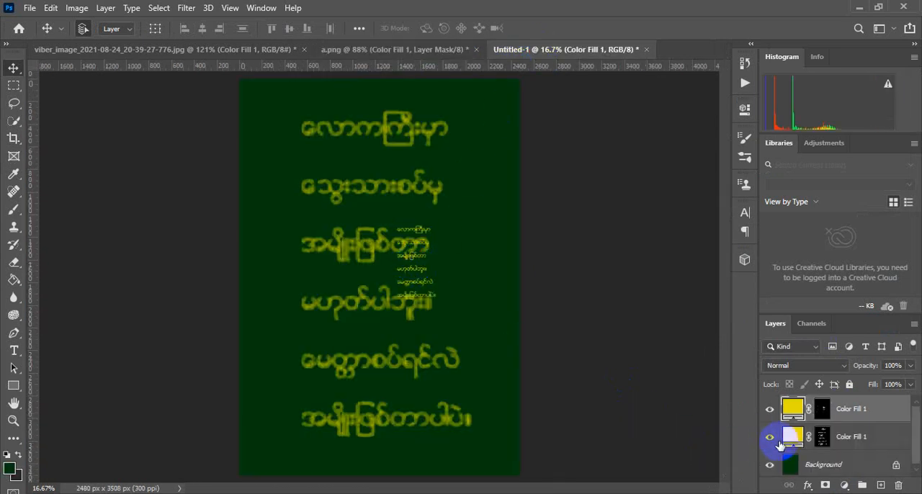
pyautogui.click(769, 439)
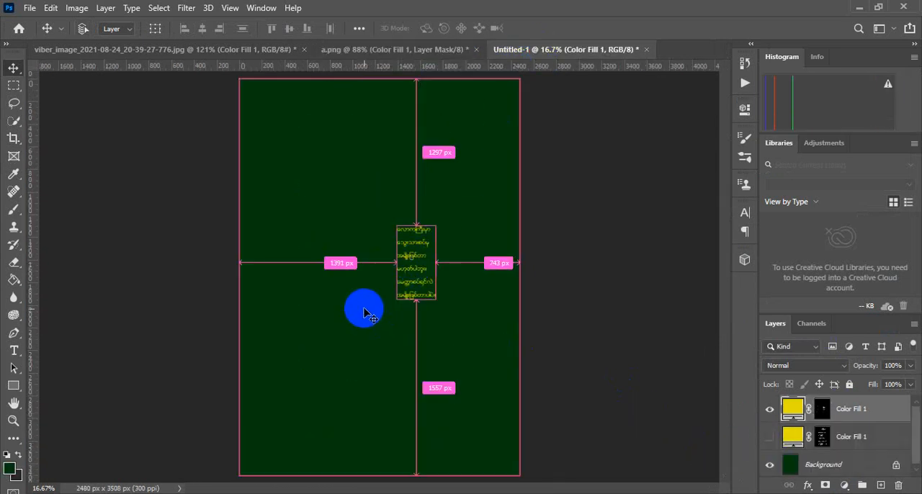
pyautogui.hotkey('ctrl', 't')
pyautogui.moveTo(436, 226); pyautogui.dragTo(499, 106)
pyautogui.click(639, 28)
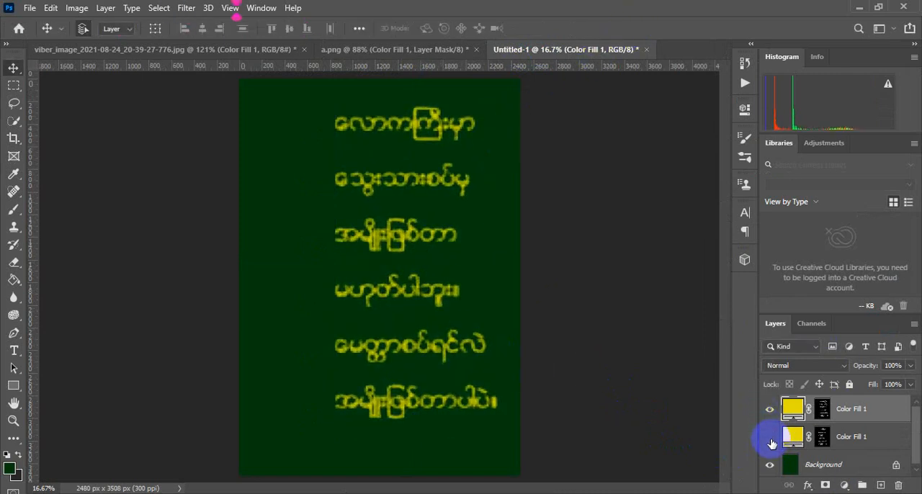
# Show the older text layer again for comparison and delete both yellow Color Fill text layers from the green document
pyautogui.click(772, 441)
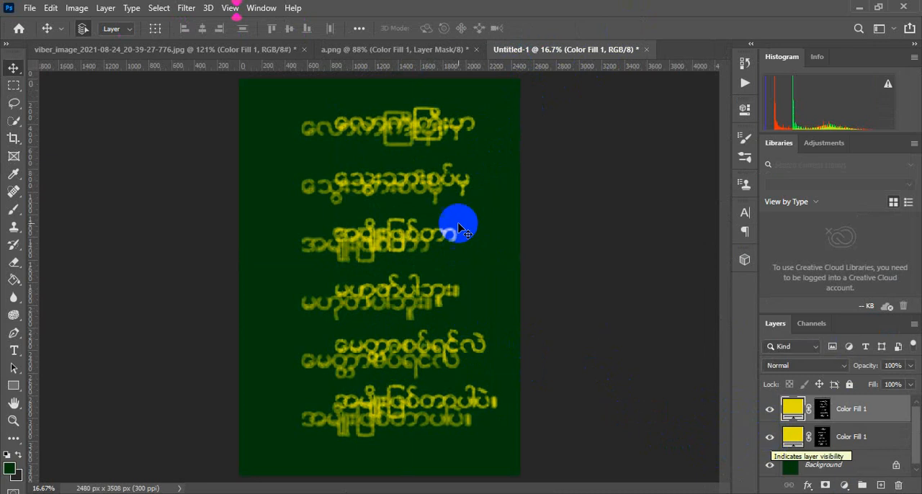
pyautogui.moveTo(788, 400); pyautogui.dragTo(899, 484)
pyautogui.moveTo(853, 410); pyautogui.dragTo(900, 485)
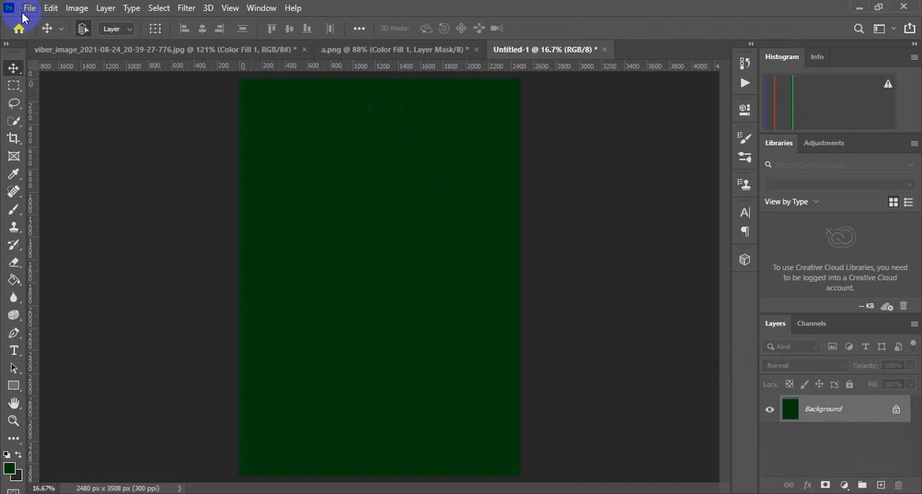
# Close the black-text viber image without saving and open viber_image_2021-08-25_19-51-46-222 from folder b on the Desktop
pyautogui.click(303, 49)
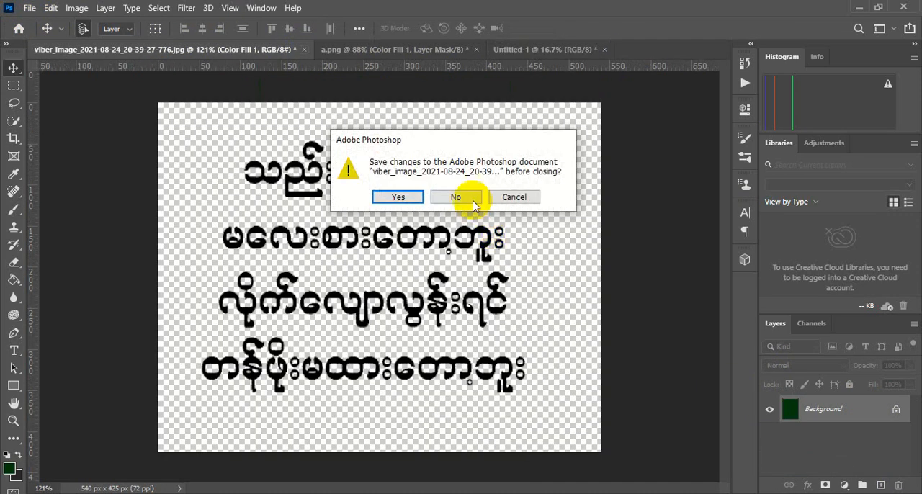
pyautogui.click(456, 199)
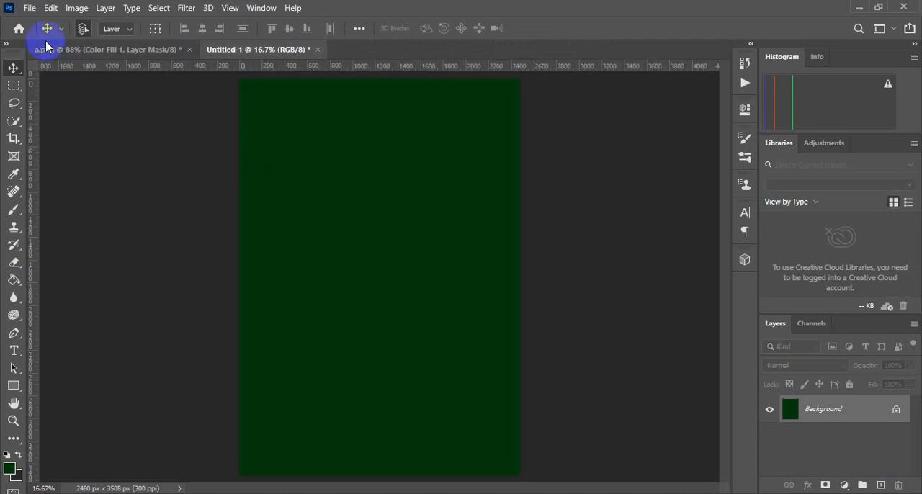
pyautogui.click(30, 9)
pyautogui.click(46, 34)
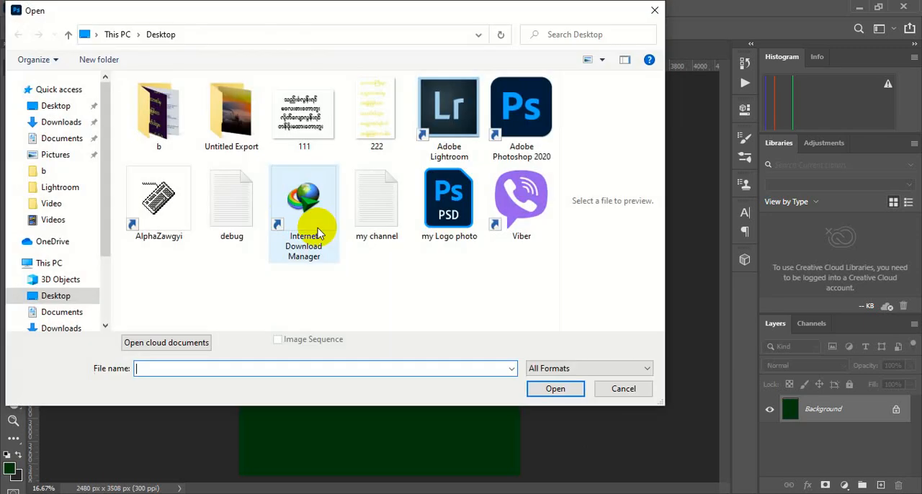
pyautogui.doubleClick(158, 114)
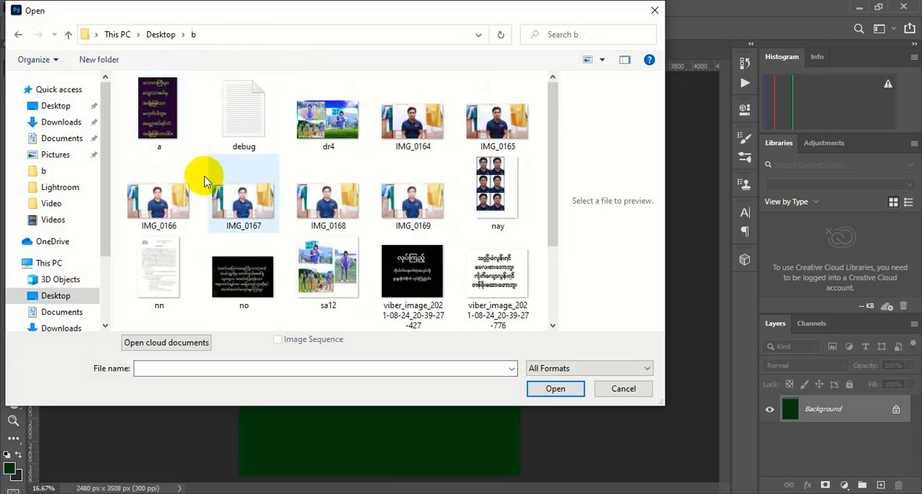
pyautogui.scroll(-2, 322, 266)
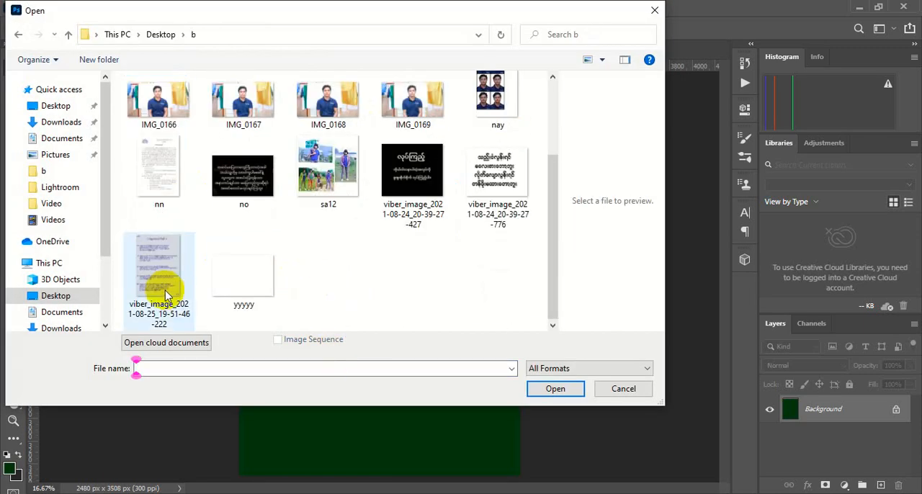
pyautogui.doubleClick(155, 273)
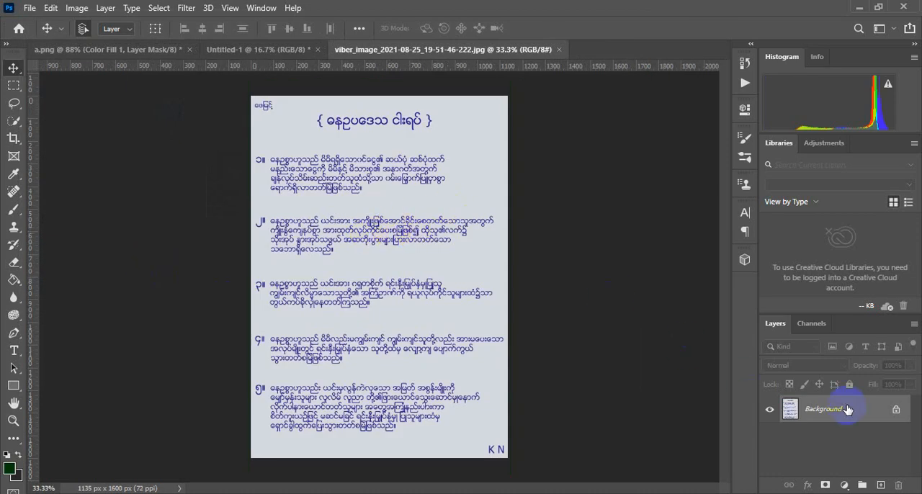
# Unlock the new image's background layer and select its blue text using Color Range with the Blues preset
pyautogui.click(896, 410)
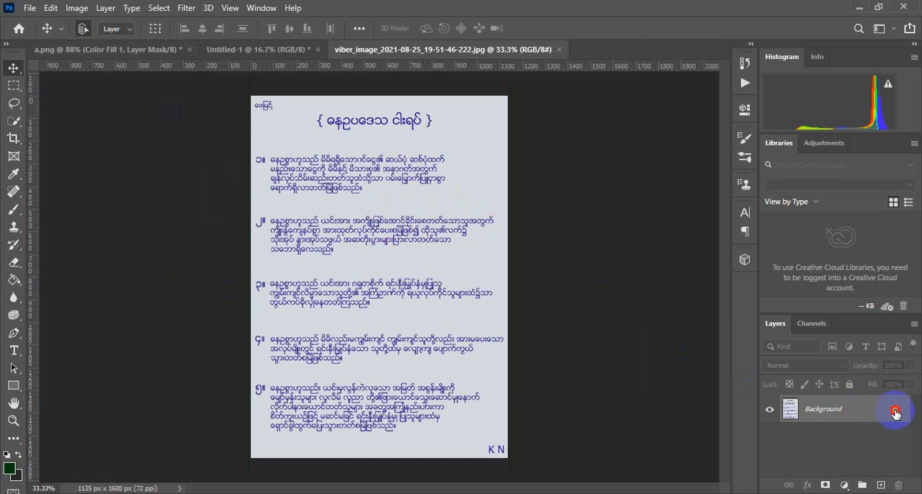
pyautogui.click(160, 8)
pyautogui.click(154, 12)
pyautogui.click(155, 8)
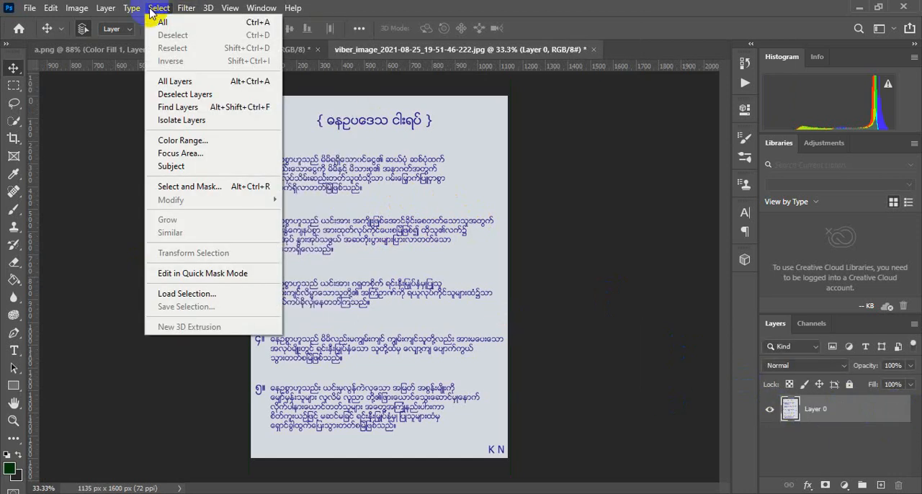
pyautogui.click(201, 143)
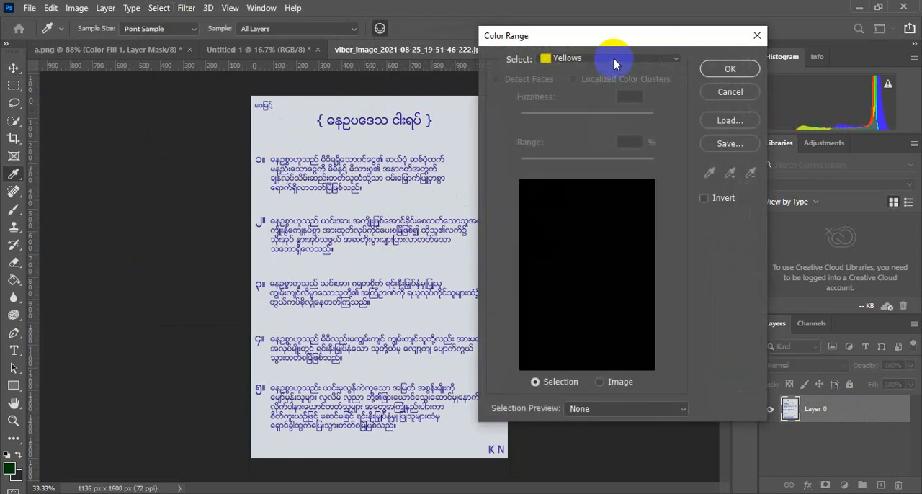
pyautogui.click(615, 62)
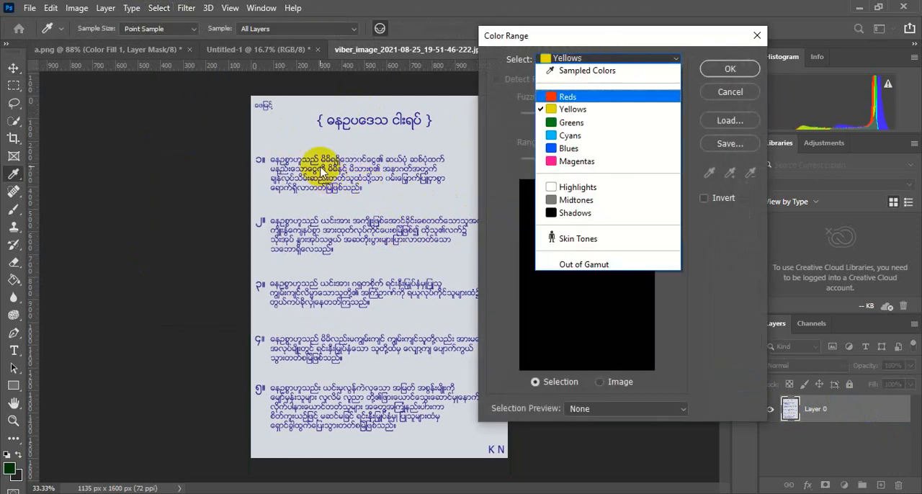
pyautogui.click(569, 149)
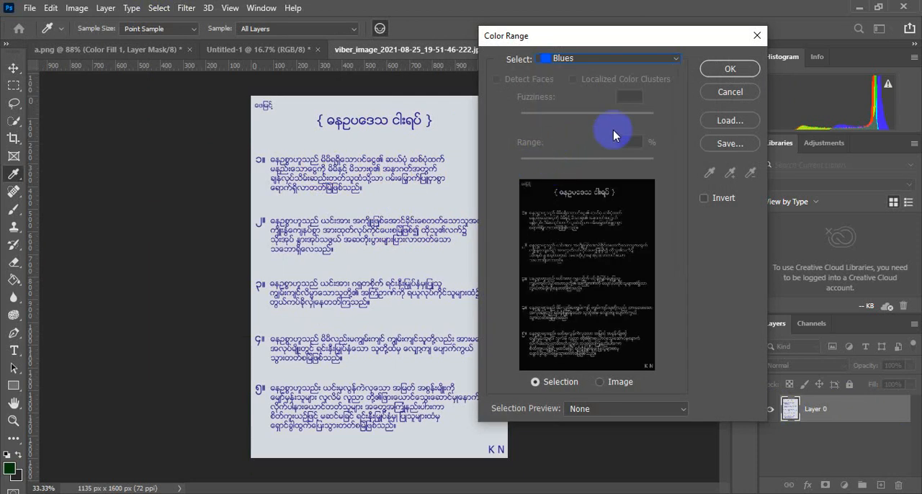
pyautogui.click(721, 70)
pyautogui.press('v')
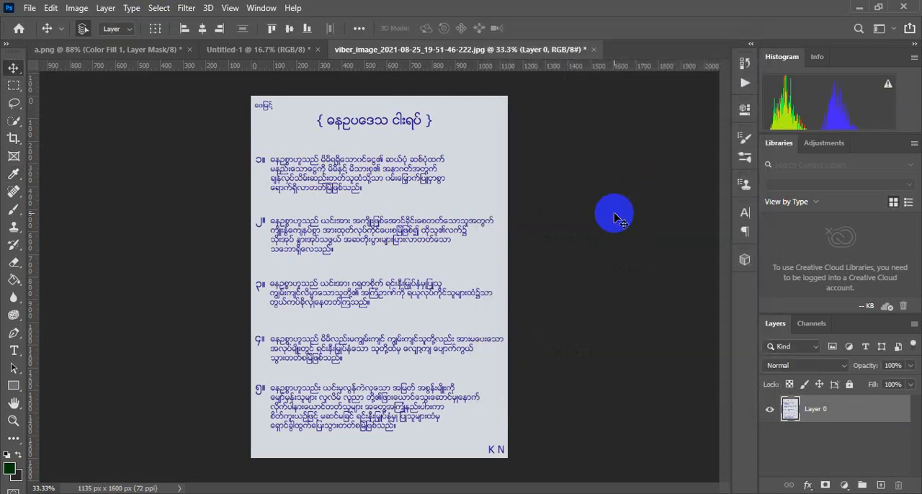
# Create a Solid Color fill layer from the text selection and set its colour to a strong blue
pyautogui.click(844, 485)
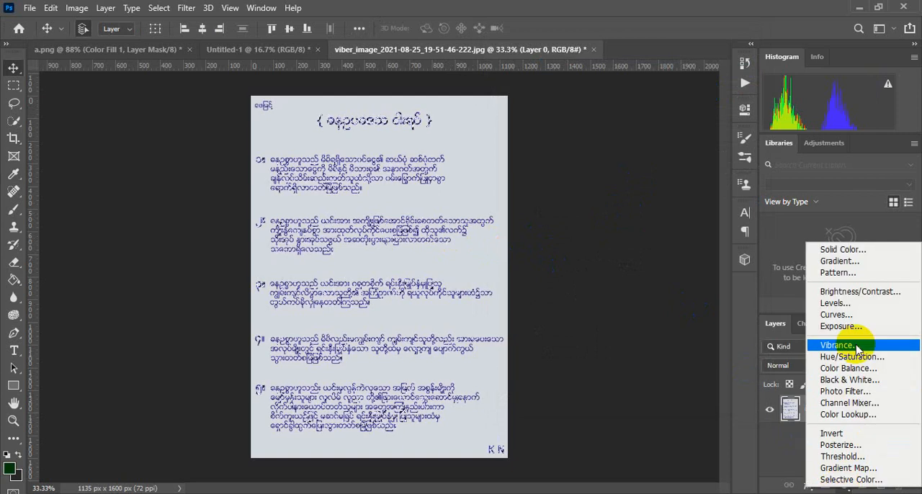
pyautogui.click(848, 251)
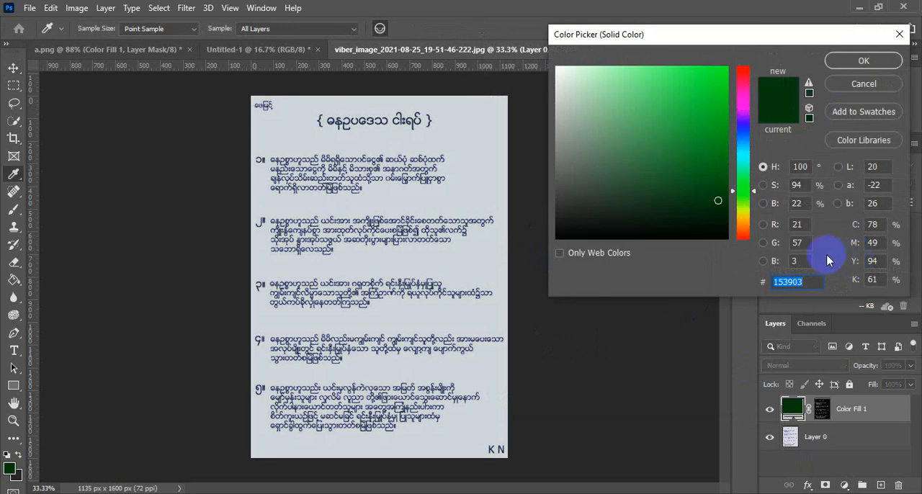
pyautogui.click(745, 126)
pyautogui.moveTo(716, 97); pyautogui.dragTo(711, 123)
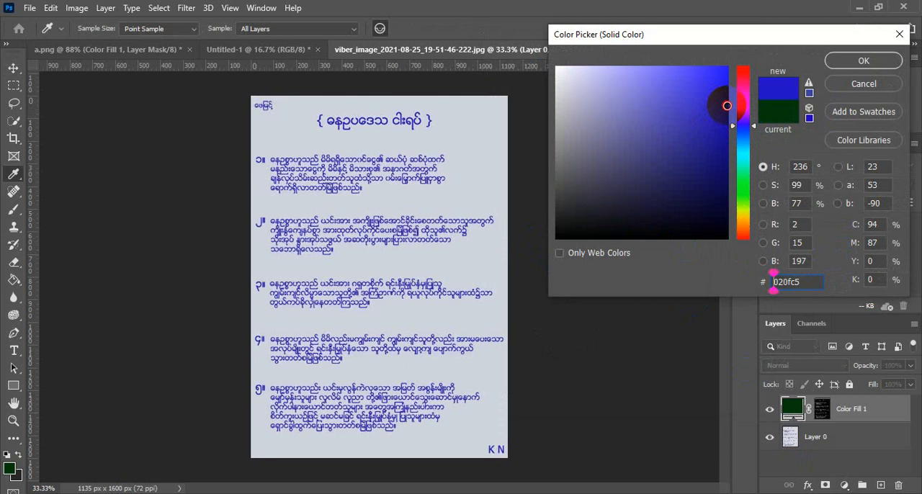
pyautogui.click(852, 62)
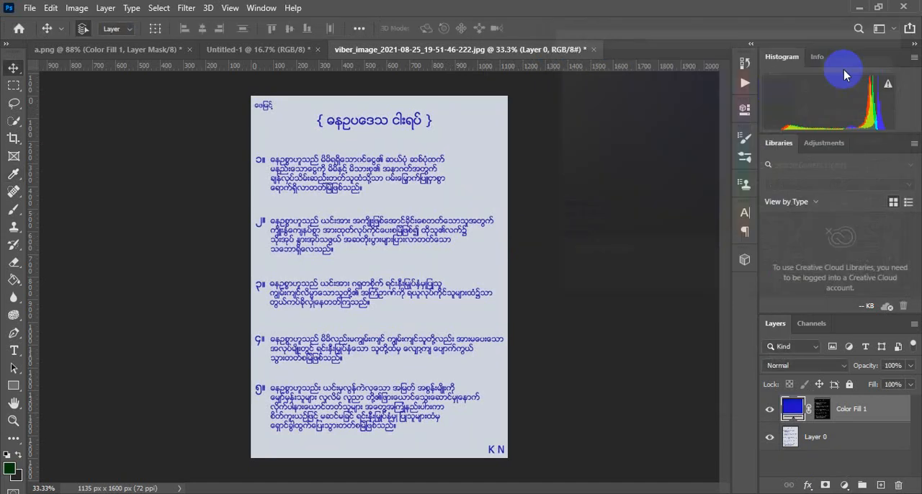
# Delete the original image layer, Layer 0, leaving only the blue text fill on transparency
pyautogui.click(859, 438)
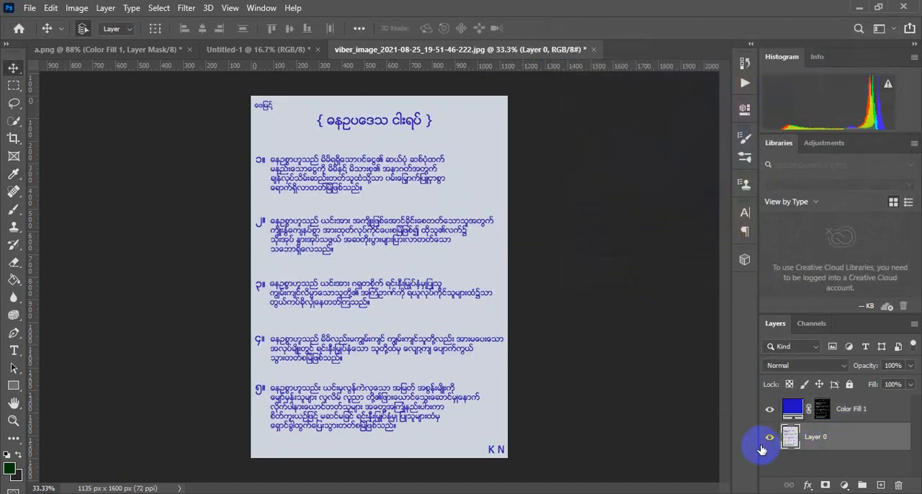
pyautogui.click(770, 438)
pyautogui.click(770, 437)
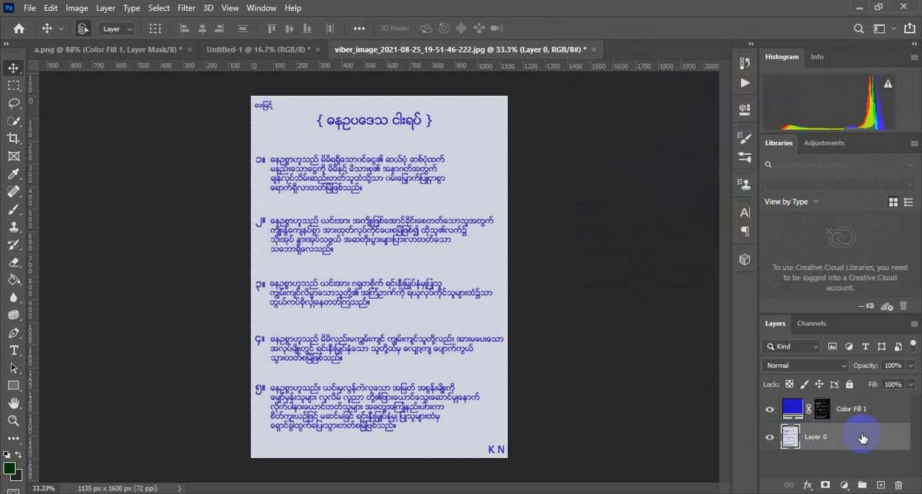
pyautogui.moveTo(864, 436); pyautogui.dragTo(898, 484)
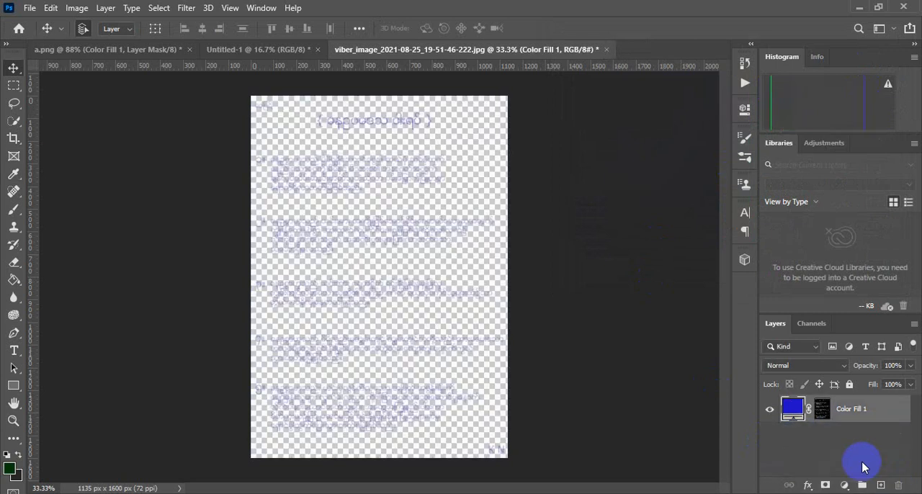
# Copy the blue text fill layer from the viber image into the green Untitled-1 document
pyautogui.click(265, 53)
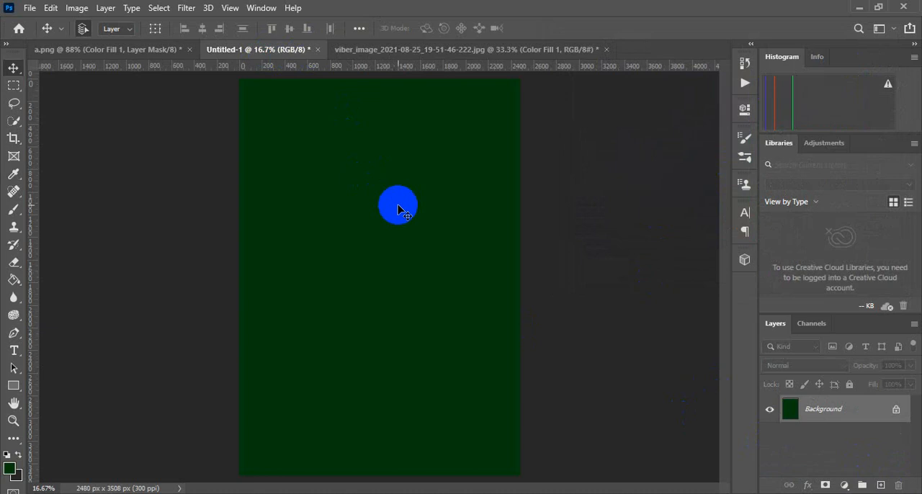
pyautogui.click(440, 52)
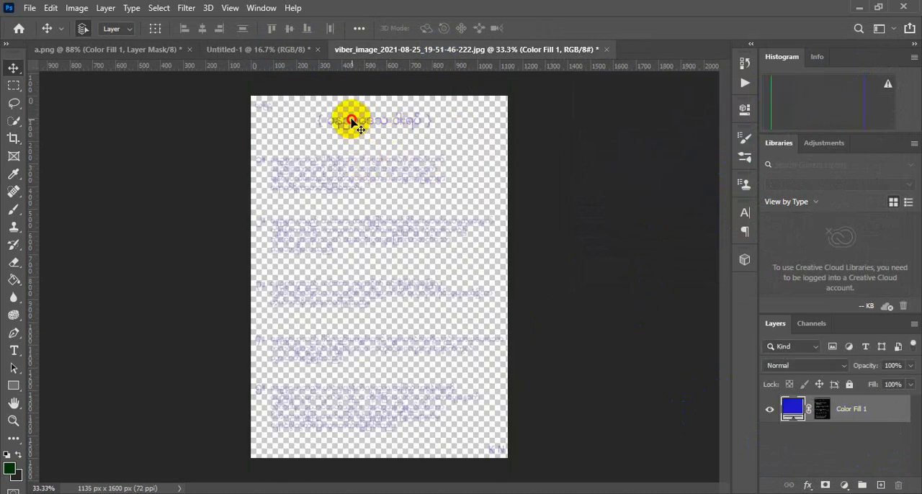
pyautogui.moveTo(351, 121); pyautogui.dragTo(376, 251)
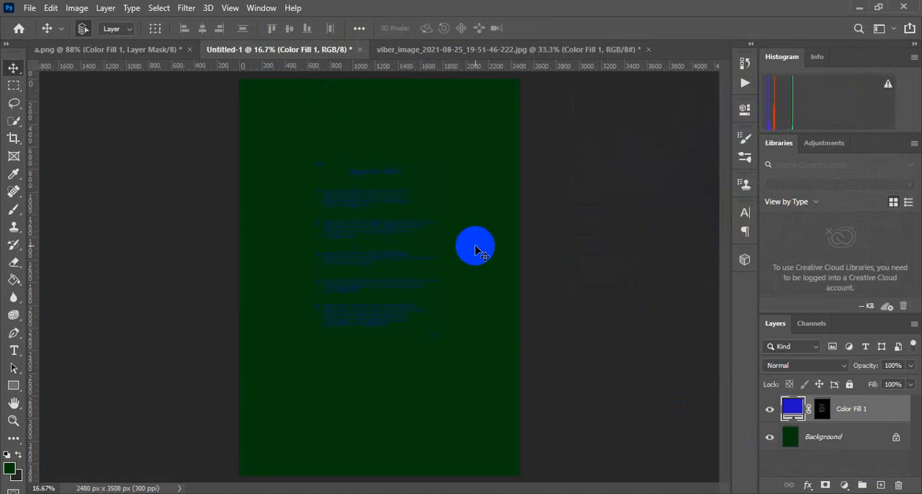
# Fill the Background layer of Untitled-1 with the near-white colour #f8f8f8 using the Paint Bucket
pyautogui.click(827, 445)
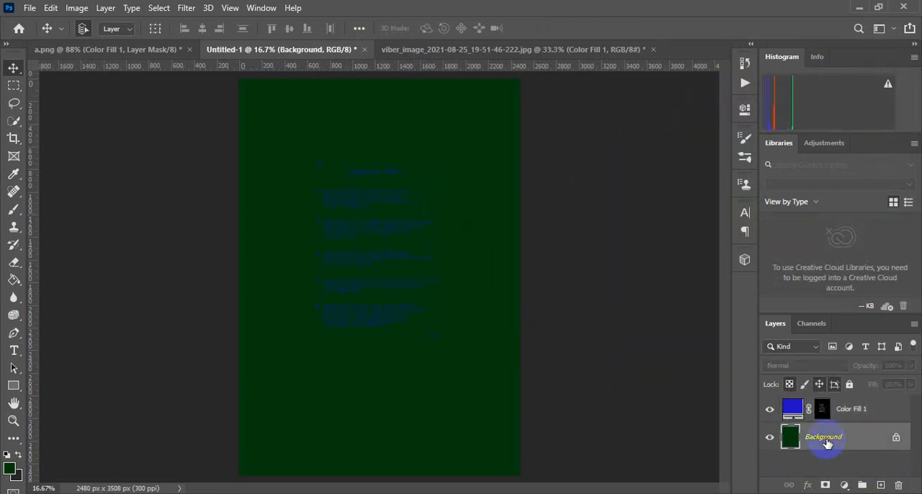
pyautogui.click(14, 281)
pyautogui.click(8, 471)
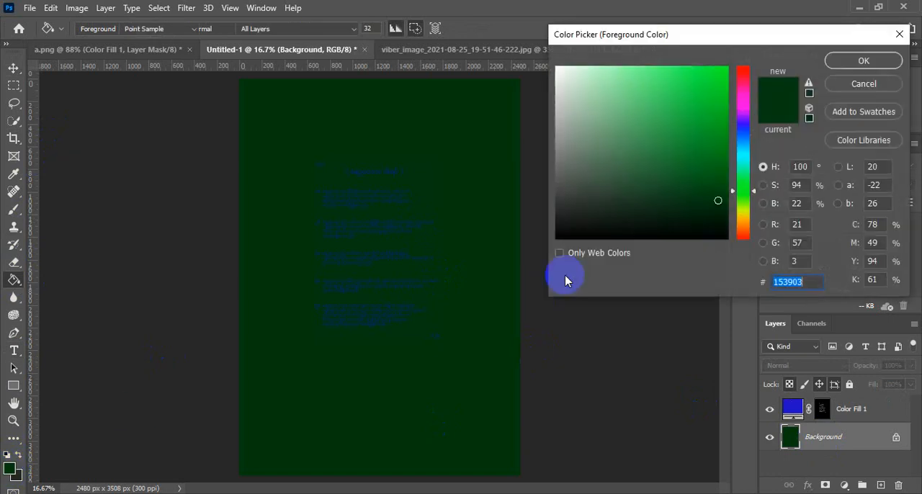
pyautogui.moveTo(603, 212); pyautogui.dragTo(555, 72)
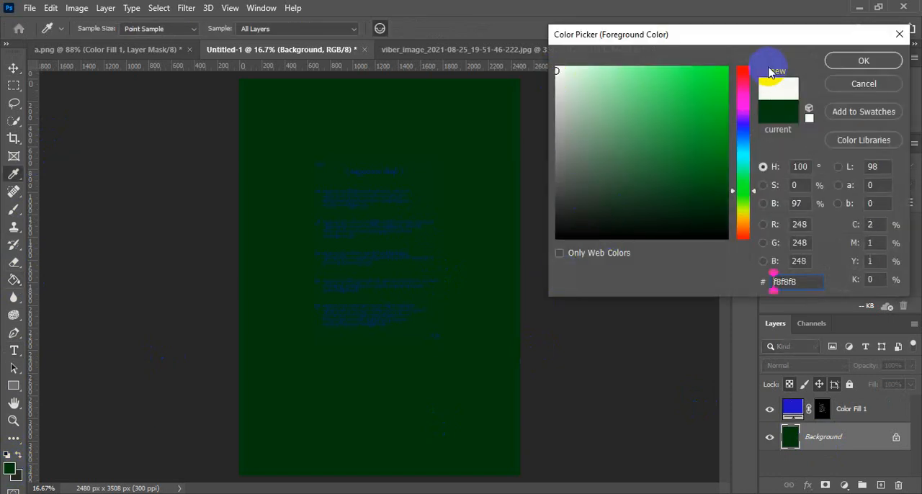
pyautogui.click(854, 60)
pyautogui.click(348, 132)
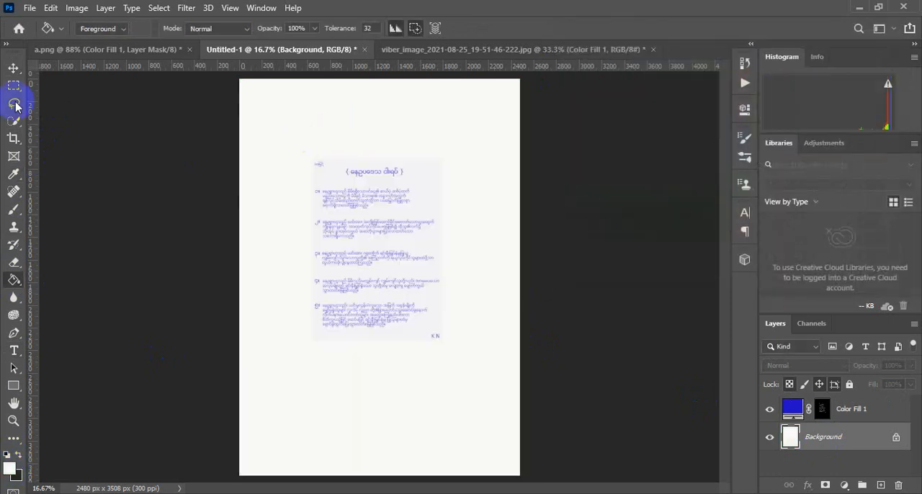
# Scale the Color Fill 1 blue text layer with Free Transform so it fills the whole page
pyautogui.click(13, 68)
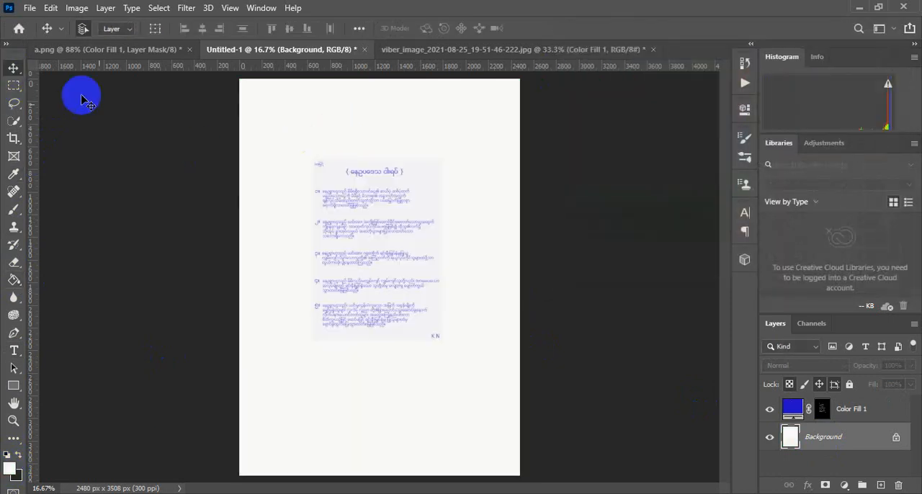
pyautogui.click(858, 409)
pyautogui.hotkey('ctrl', 't')
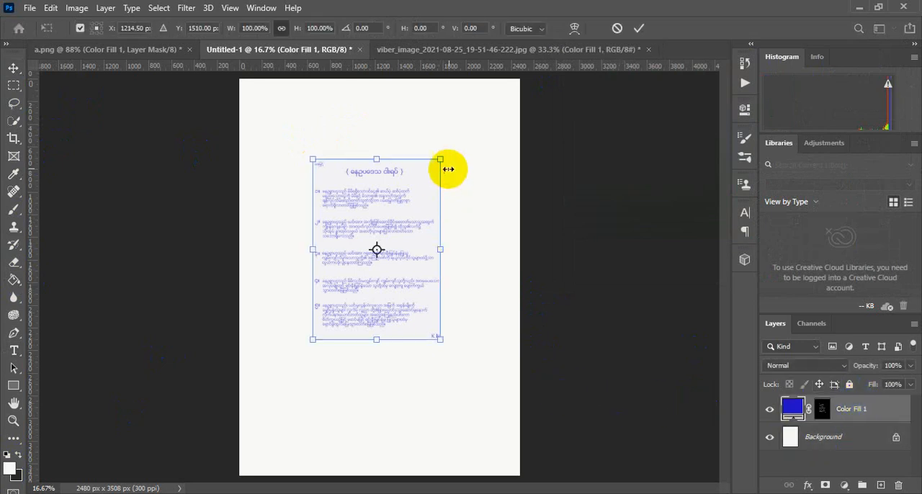
pyautogui.moveTo(439, 159); pyautogui.dragTo(520, 81)
pyautogui.moveTo(313, 338); pyautogui.dragTo(239, 475)
pyautogui.click(639, 28)
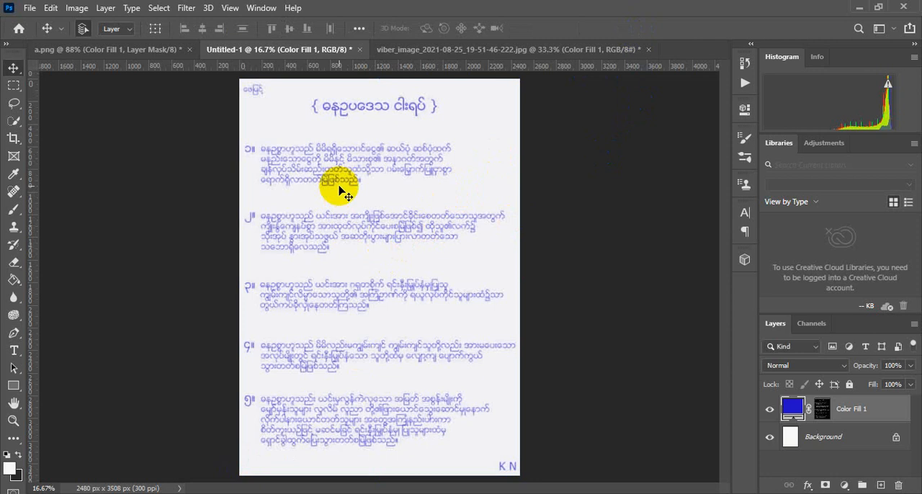
# In the viber image document, refine the Color Fill 1 layer mask with Shift Edge +30% and Contrast 40%
pyautogui.click(468, 54)
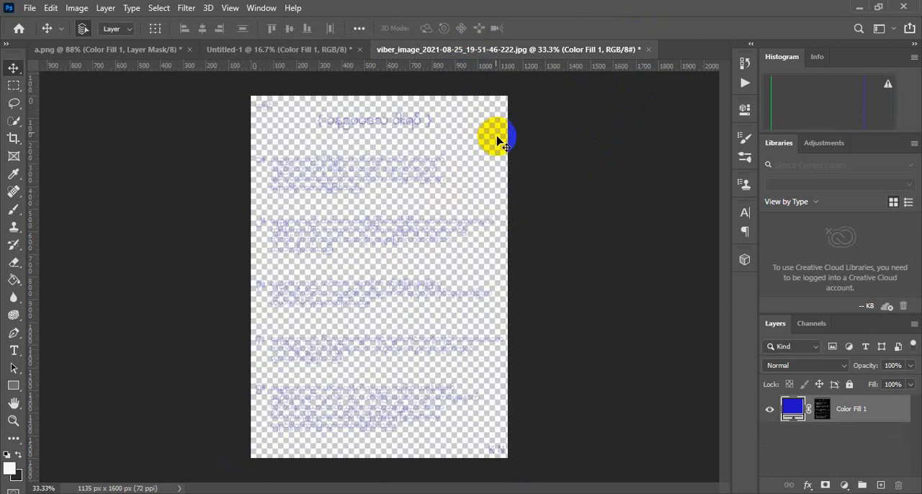
pyautogui.moveTo(685, 399); pyautogui.dragTo(815, 418)
pyautogui.click(823, 415)
pyautogui.doubleClick(823, 410)
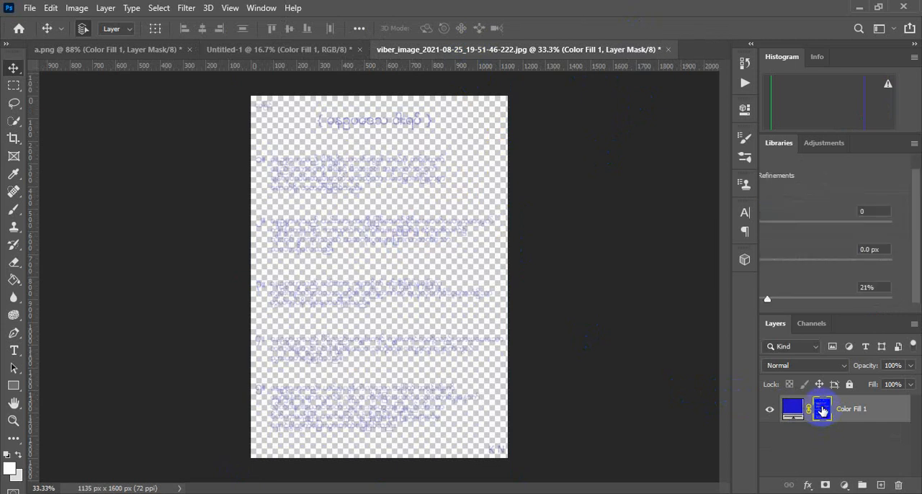
pyautogui.moveTo(918, 279); pyautogui.dragTo(919, 333)
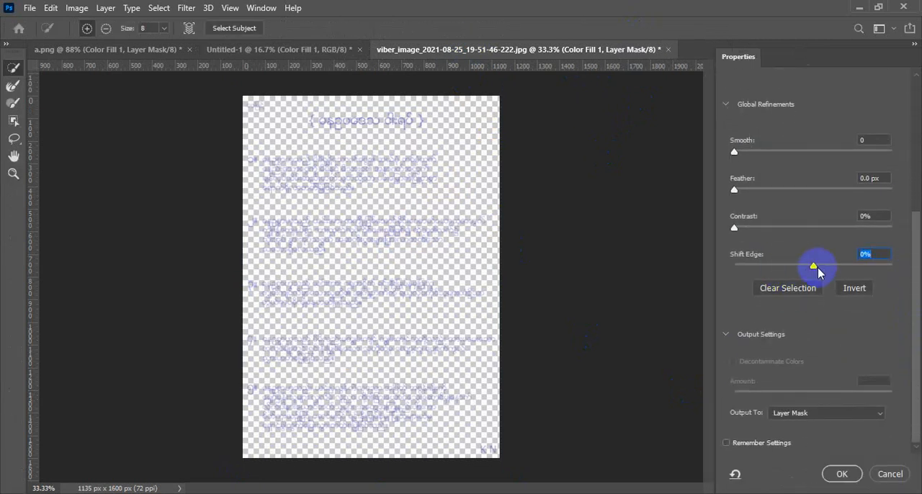
pyautogui.moveTo(815, 267); pyautogui.dragTo(825, 270)
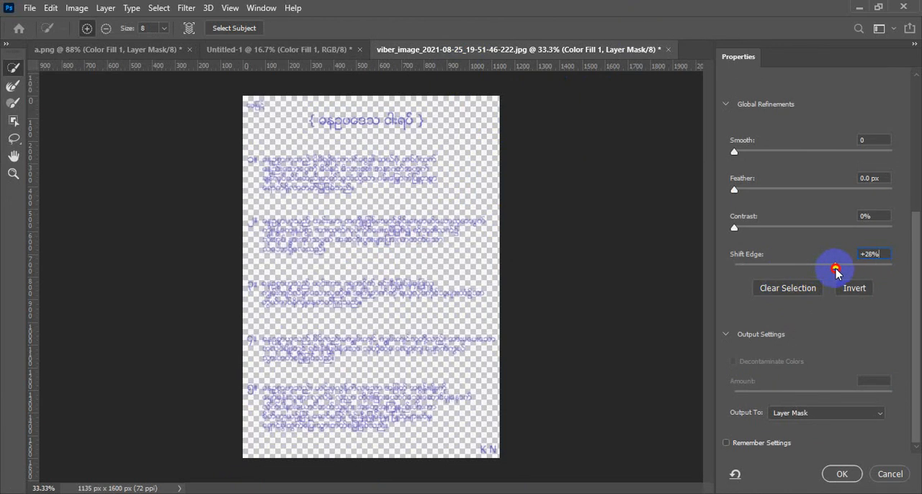
pyautogui.moveTo(838, 271); pyautogui.dragTo(838, 270)
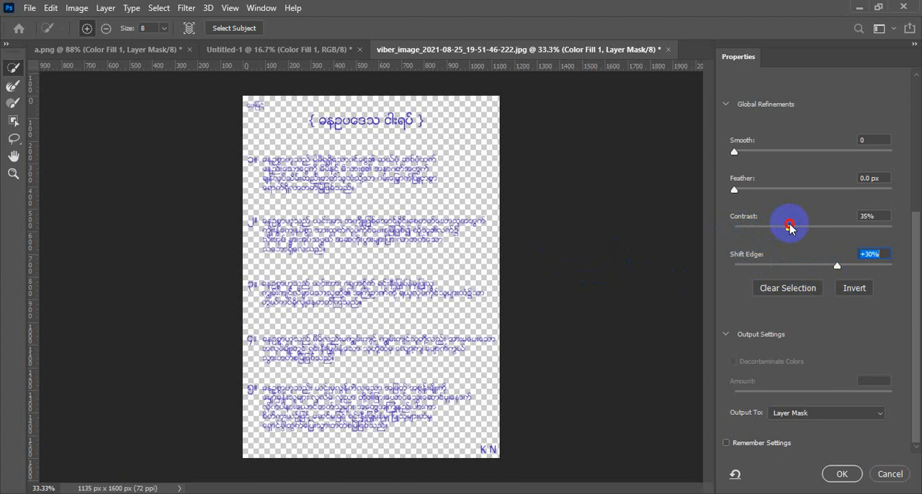
pyautogui.moveTo(798, 229); pyautogui.dragTo(798, 229)
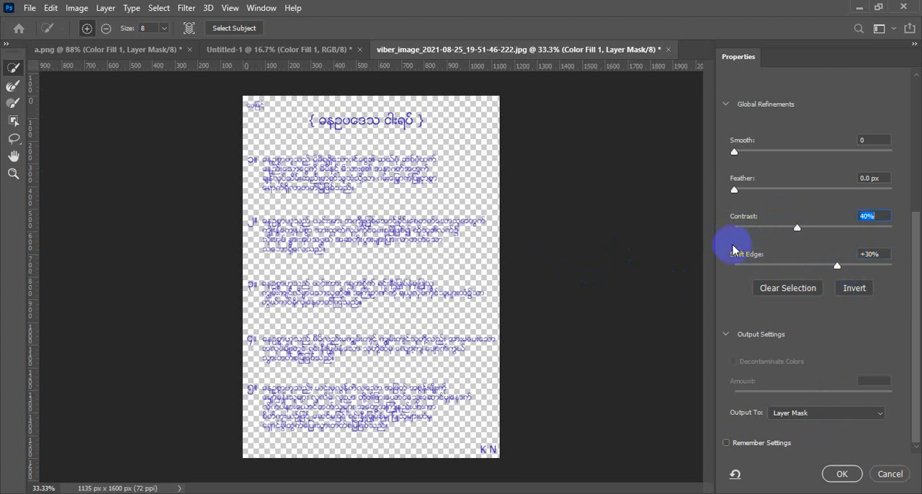
pyautogui.click(842, 474)
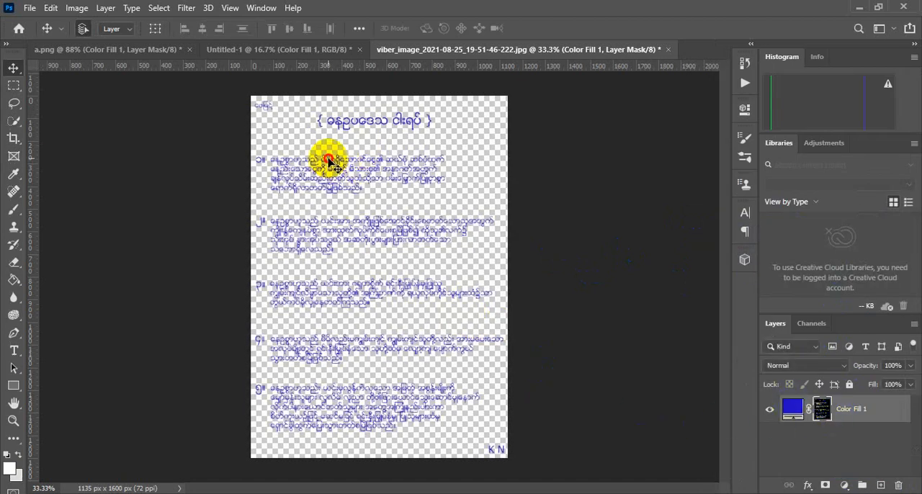
# Copy the refined blue text layer into Untitled-1 and hide the older text layer beneath it
pyautogui.moveTo(341, 119); pyautogui.dragTo(373, 276)
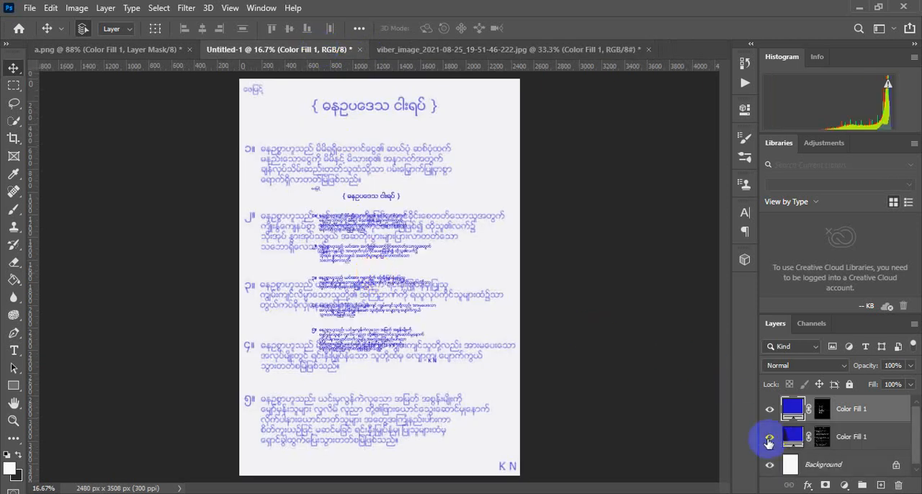
pyautogui.click(769, 441)
# Scale the refined blue text layer with Free Transform so it covers the full page
pyautogui.hotkey('ctrl', 't')
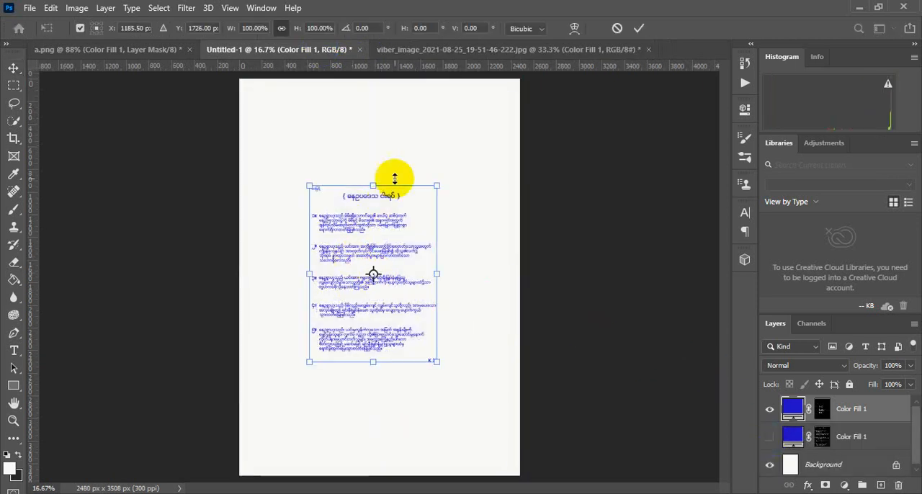
pyautogui.moveTo(437, 186); pyautogui.dragTo(520, 80)
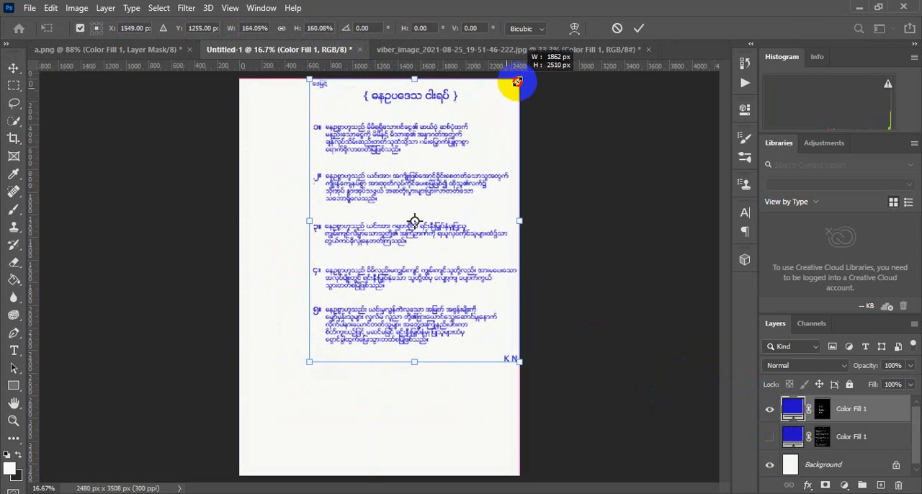
pyautogui.moveTo(308, 365); pyautogui.dragTo(240, 475)
pyautogui.click(639, 29)
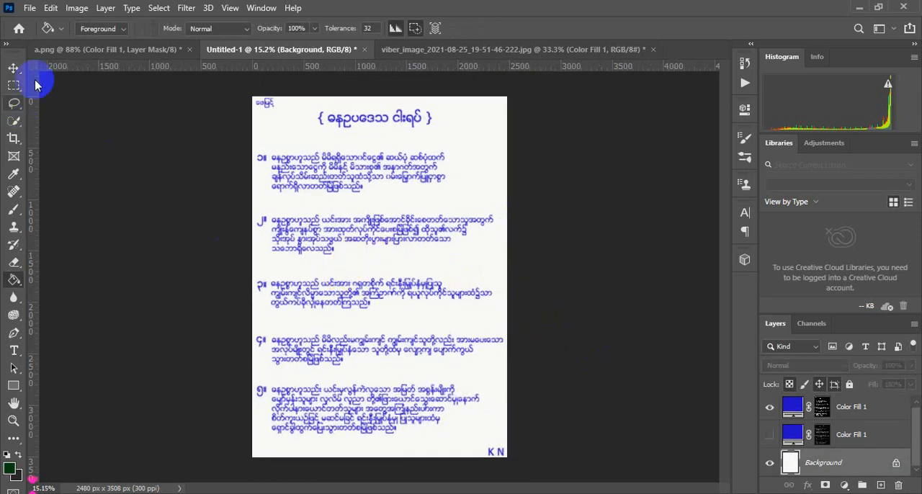
# Toggle the visibility of the older text layer to compare it with the refined text
pyautogui.click(14, 68)
pyautogui.hotkey('ctrl', '+')
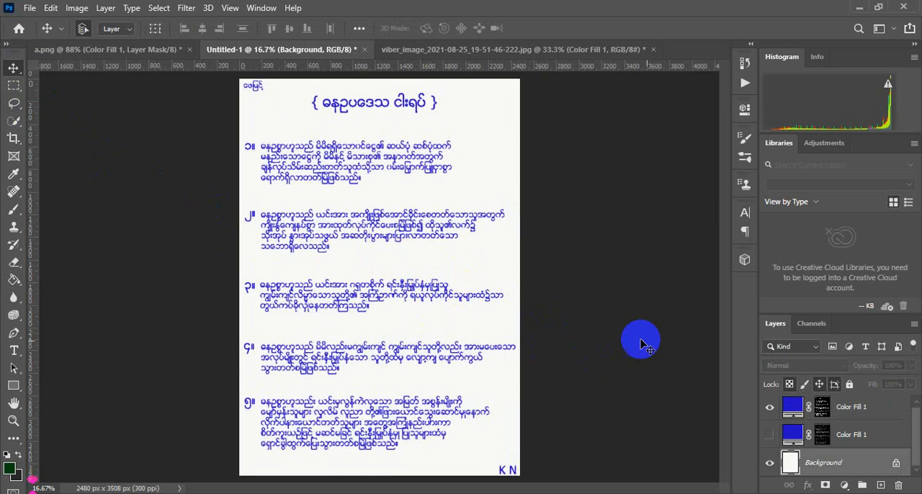
pyautogui.click(770, 434)
pyautogui.click(770, 409)
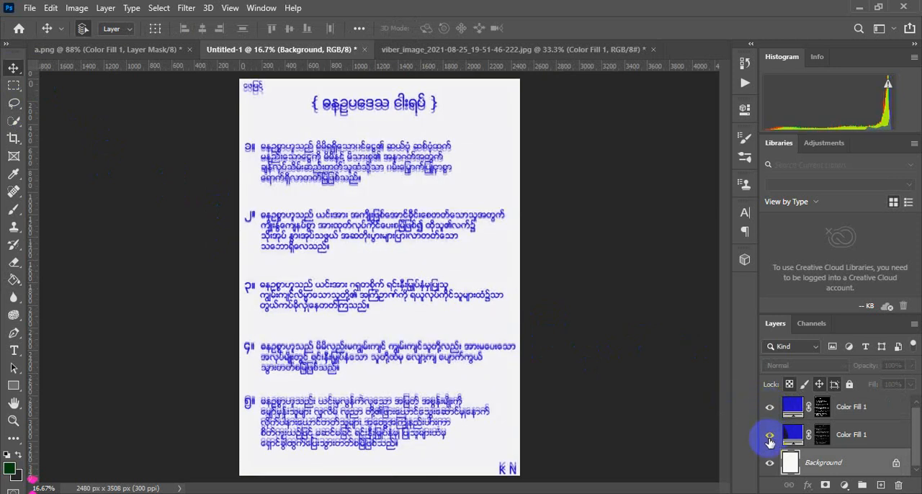
pyautogui.click(769, 436)
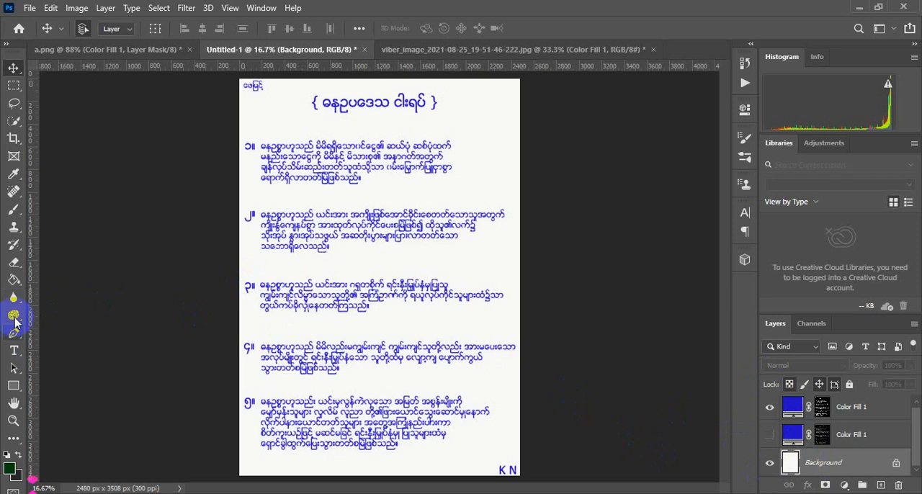
# Fill the Background layer with the dark green colour #133403 using the Paint Bucket
pyautogui.click(14, 280)
pyautogui.click(10, 469)
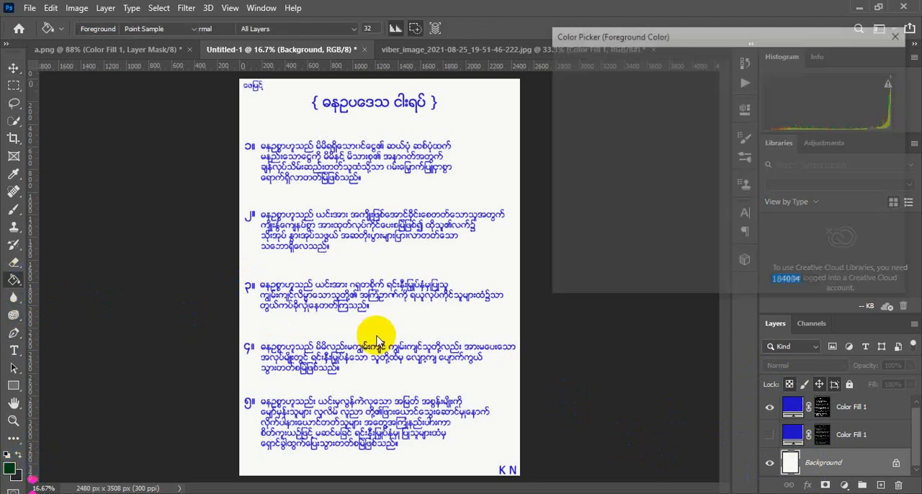
pyautogui.moveTo(696, 189)
pyautogui.mouseDown()
pyautogui.moveTo(718, 198)
pyautogui.moveTo(716, 188)
pyautogui.moveTo(717, 204)
pyautogui.mouseUp()
pyautogui.click(864, 61)
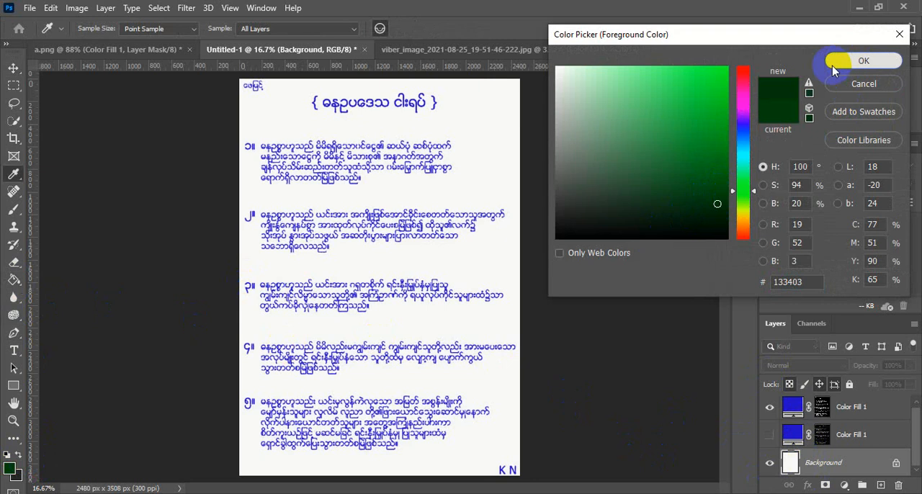
pyautogui.click(488, 151)
pyautogui.click(287, 247)
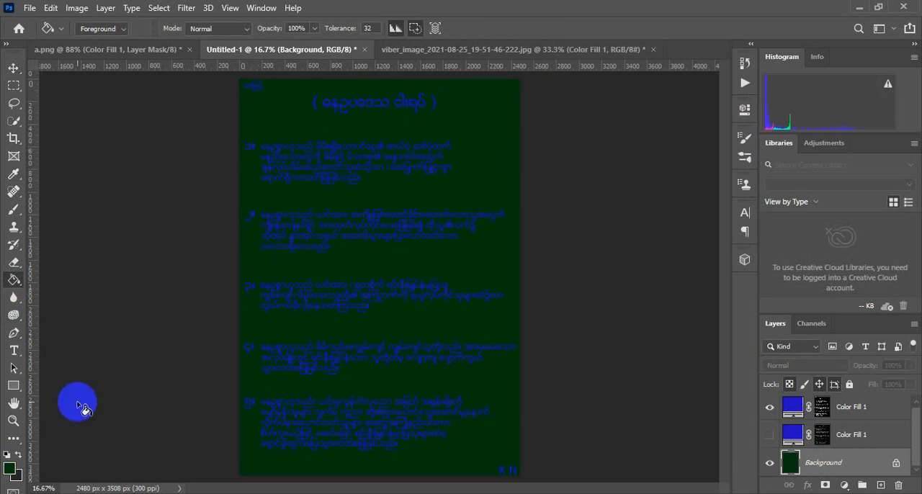
# Choose a dark maroon foreground colour and fill the Background layer with it
pyautogui.click(10, 469)
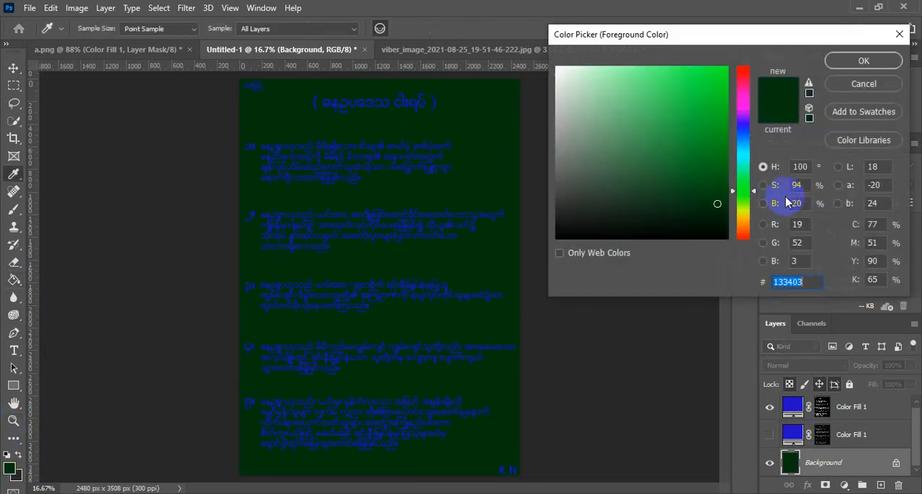
pyautogui.click(740, 214)
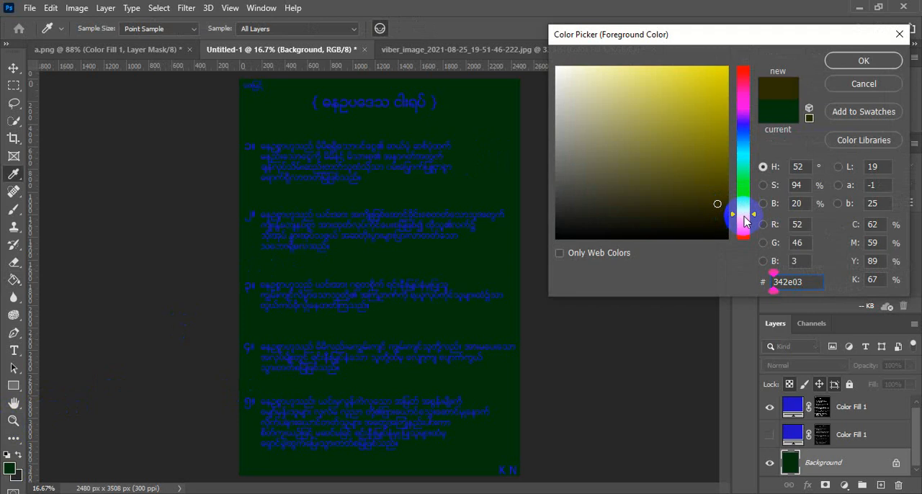
pyautogui.click(744, 218)
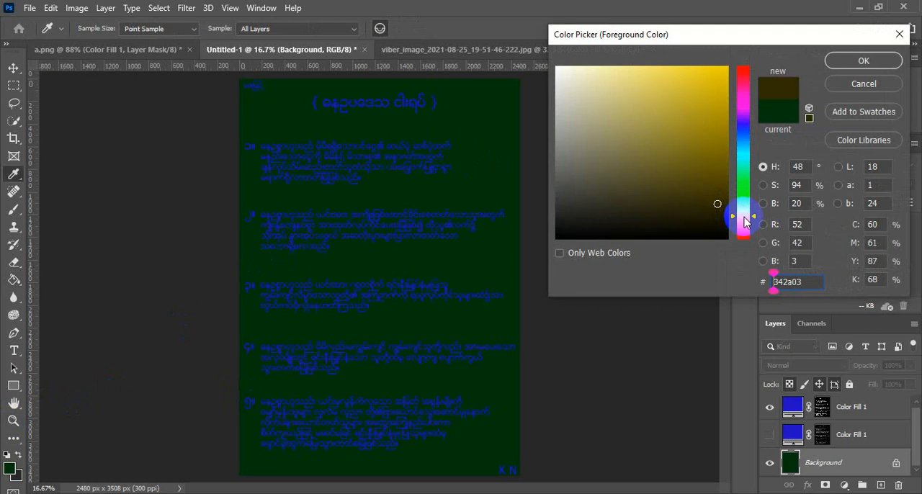
pyautogui.click(744, 99)
pyautogui.moveTo(714, 195); pyautogui.dragTo(728, 192)
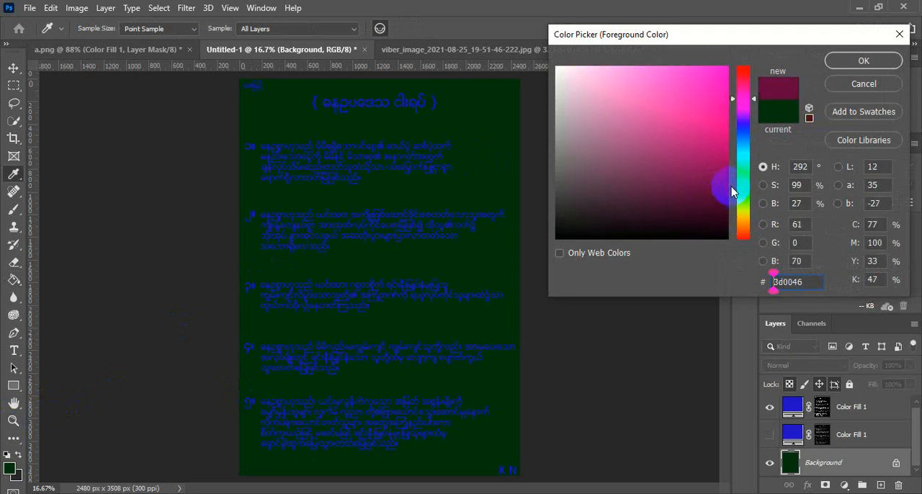
pyautogui.click(860, 62)
pyautogui.press('g')
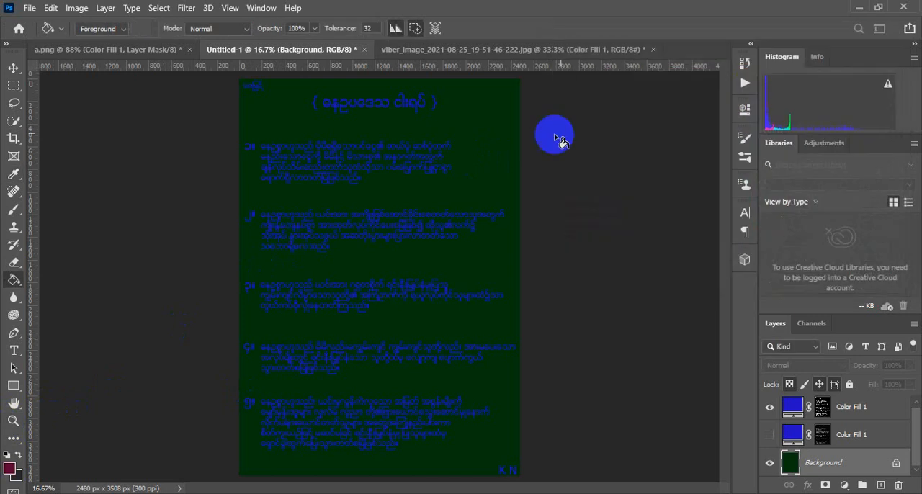
pyautogui.click(481, 155)
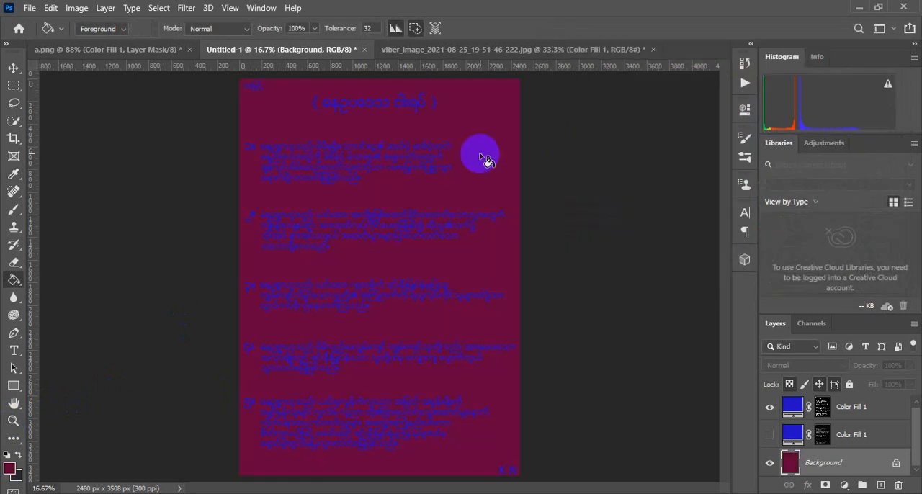
# Choose an olive-yellow foreground colour and fill the Background layer with it behind the blue text
pyautogui.click(9, 469)
pyautogui.click(745, 213)
pyautogui.moveTo(713, 163); pyautogui.dragTo(727, 110)
pyautogui.click(863, 61)
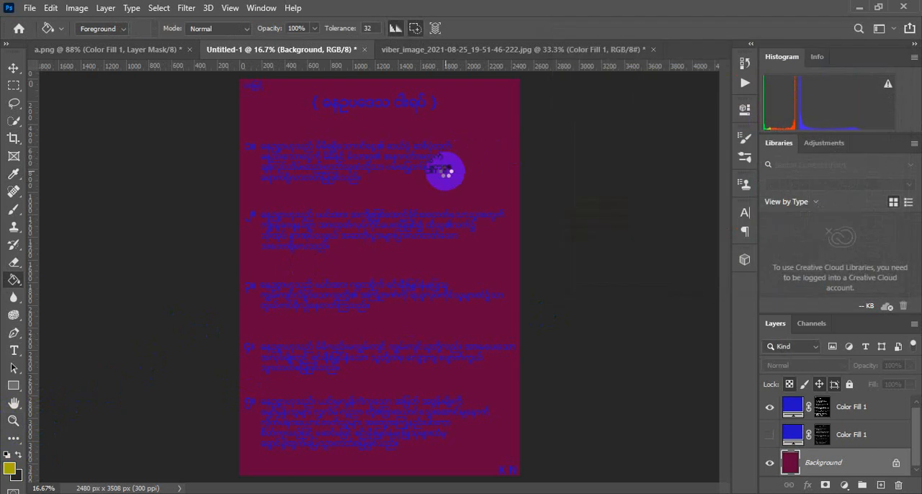
pyautogui.click(441, 170)
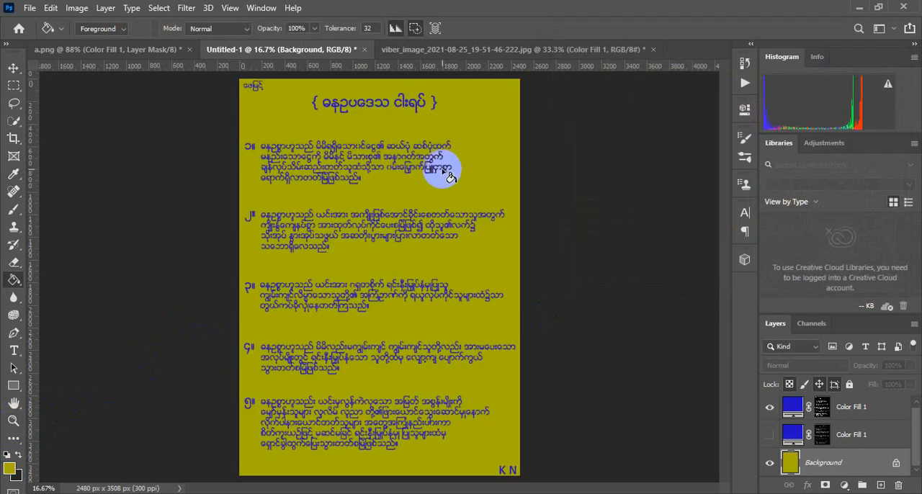
pyautogui.click(13, 67)
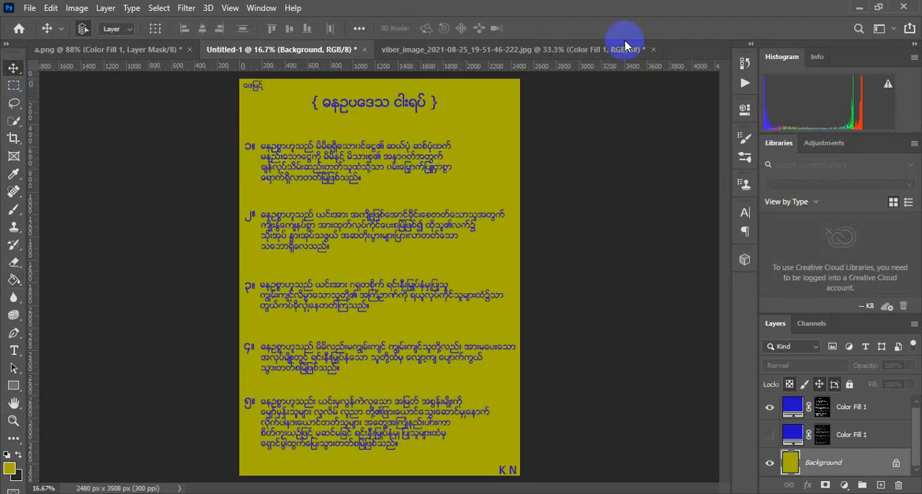
pyautogui.click(861, 9)
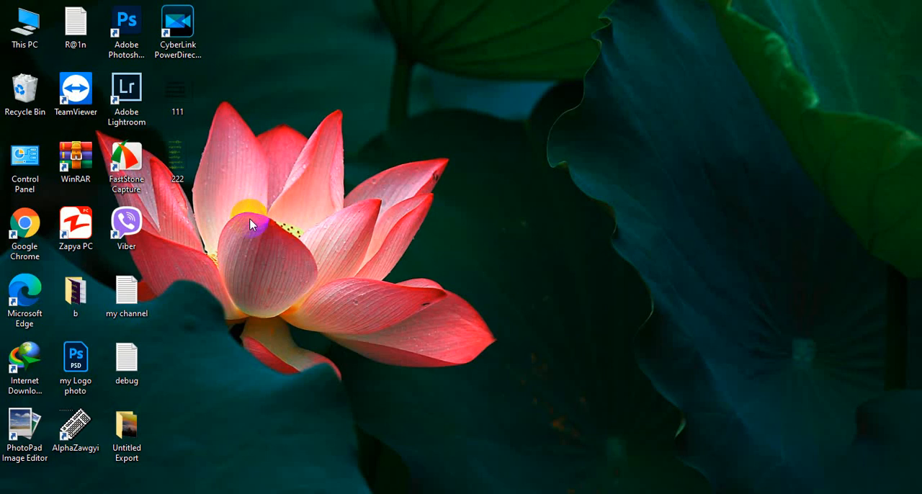
pyautogui.rightClick(282, 121)
pyautogui.click(304, 161)
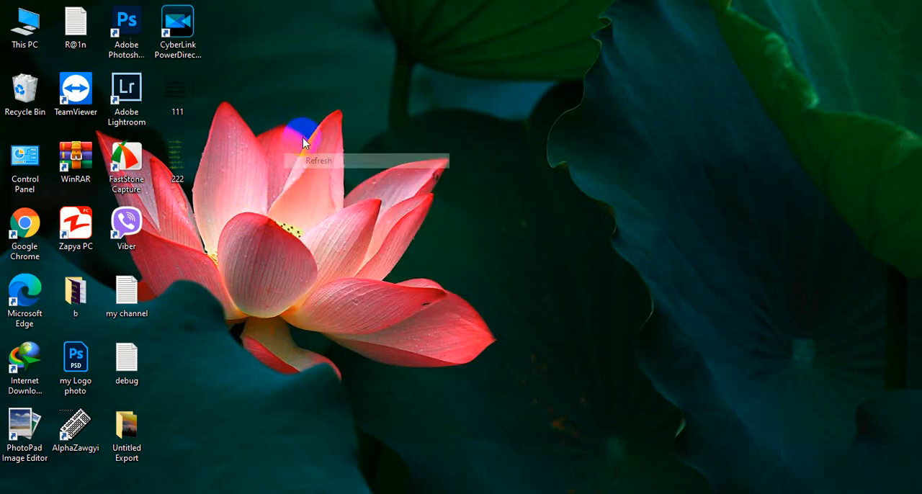
pyautogui.rightClick(304, 132)
pyautogui.click(311, 173)
pyautogui.rightClick(308, 161)
pyautogui.click(318, 195)
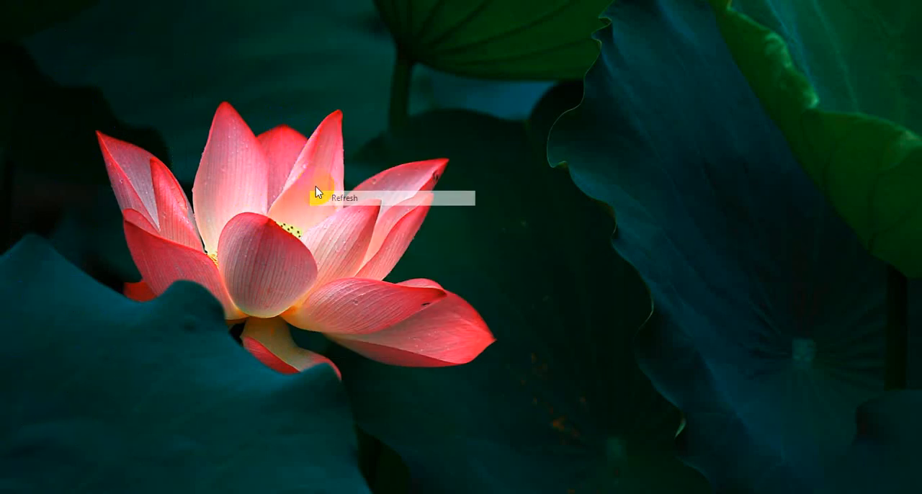
pyautogui.rightClick(310, 183)
pyautogui.click(321, 215)
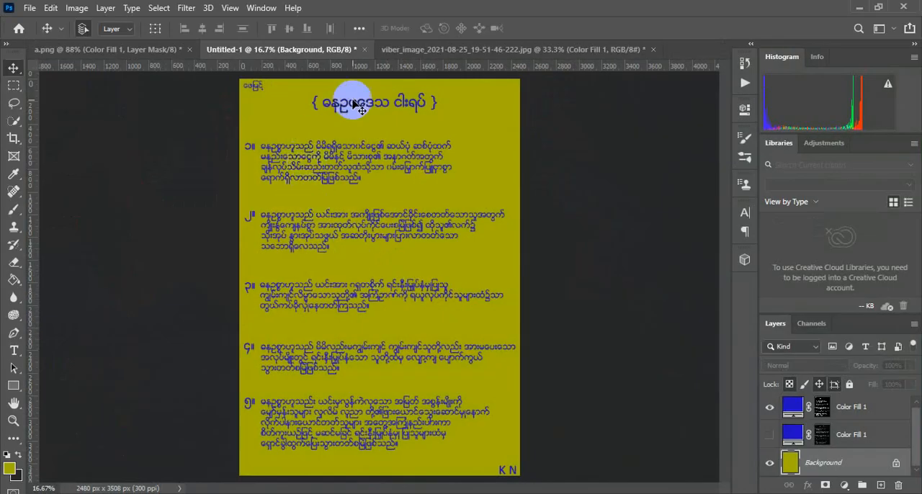
pyautogui.click(403, 51)
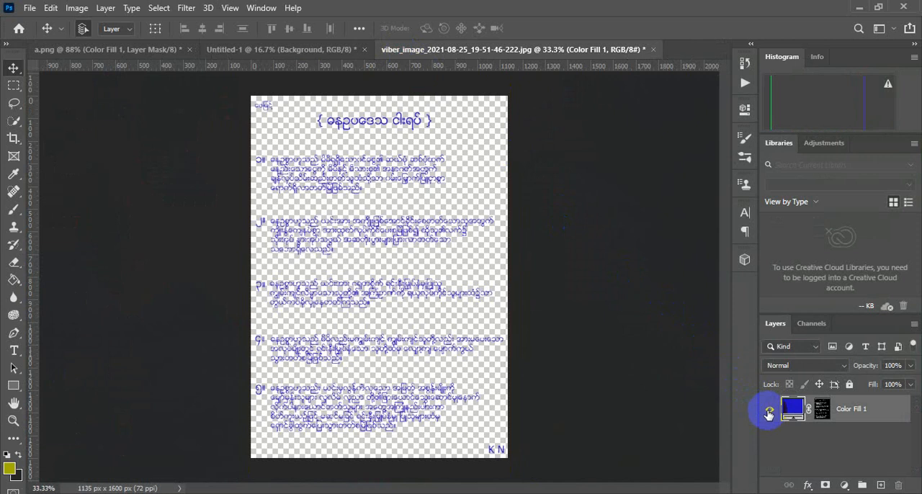
pyautogui.click(158, 52)
pyautogui.click(320, 52)
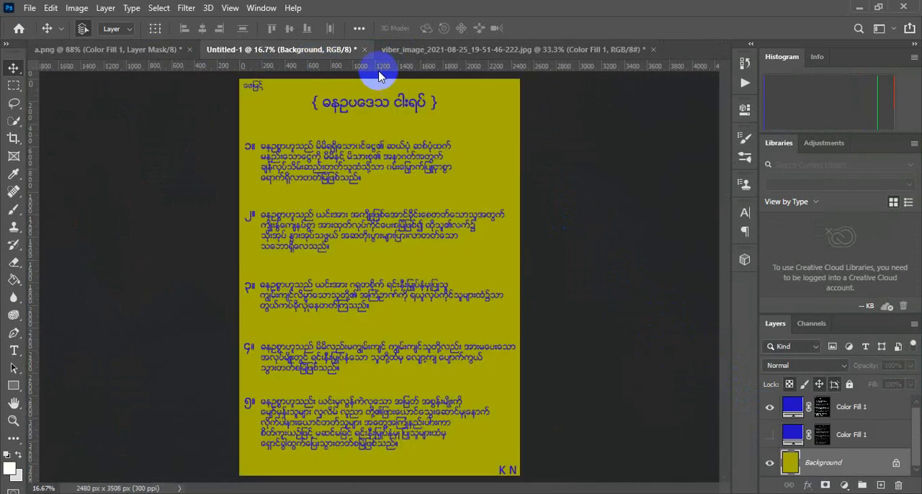
pyautogui.click(859, 9)
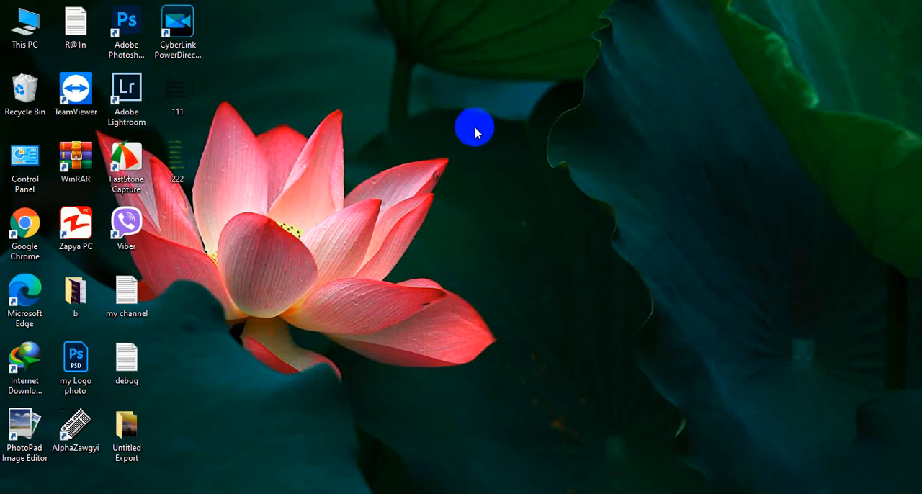